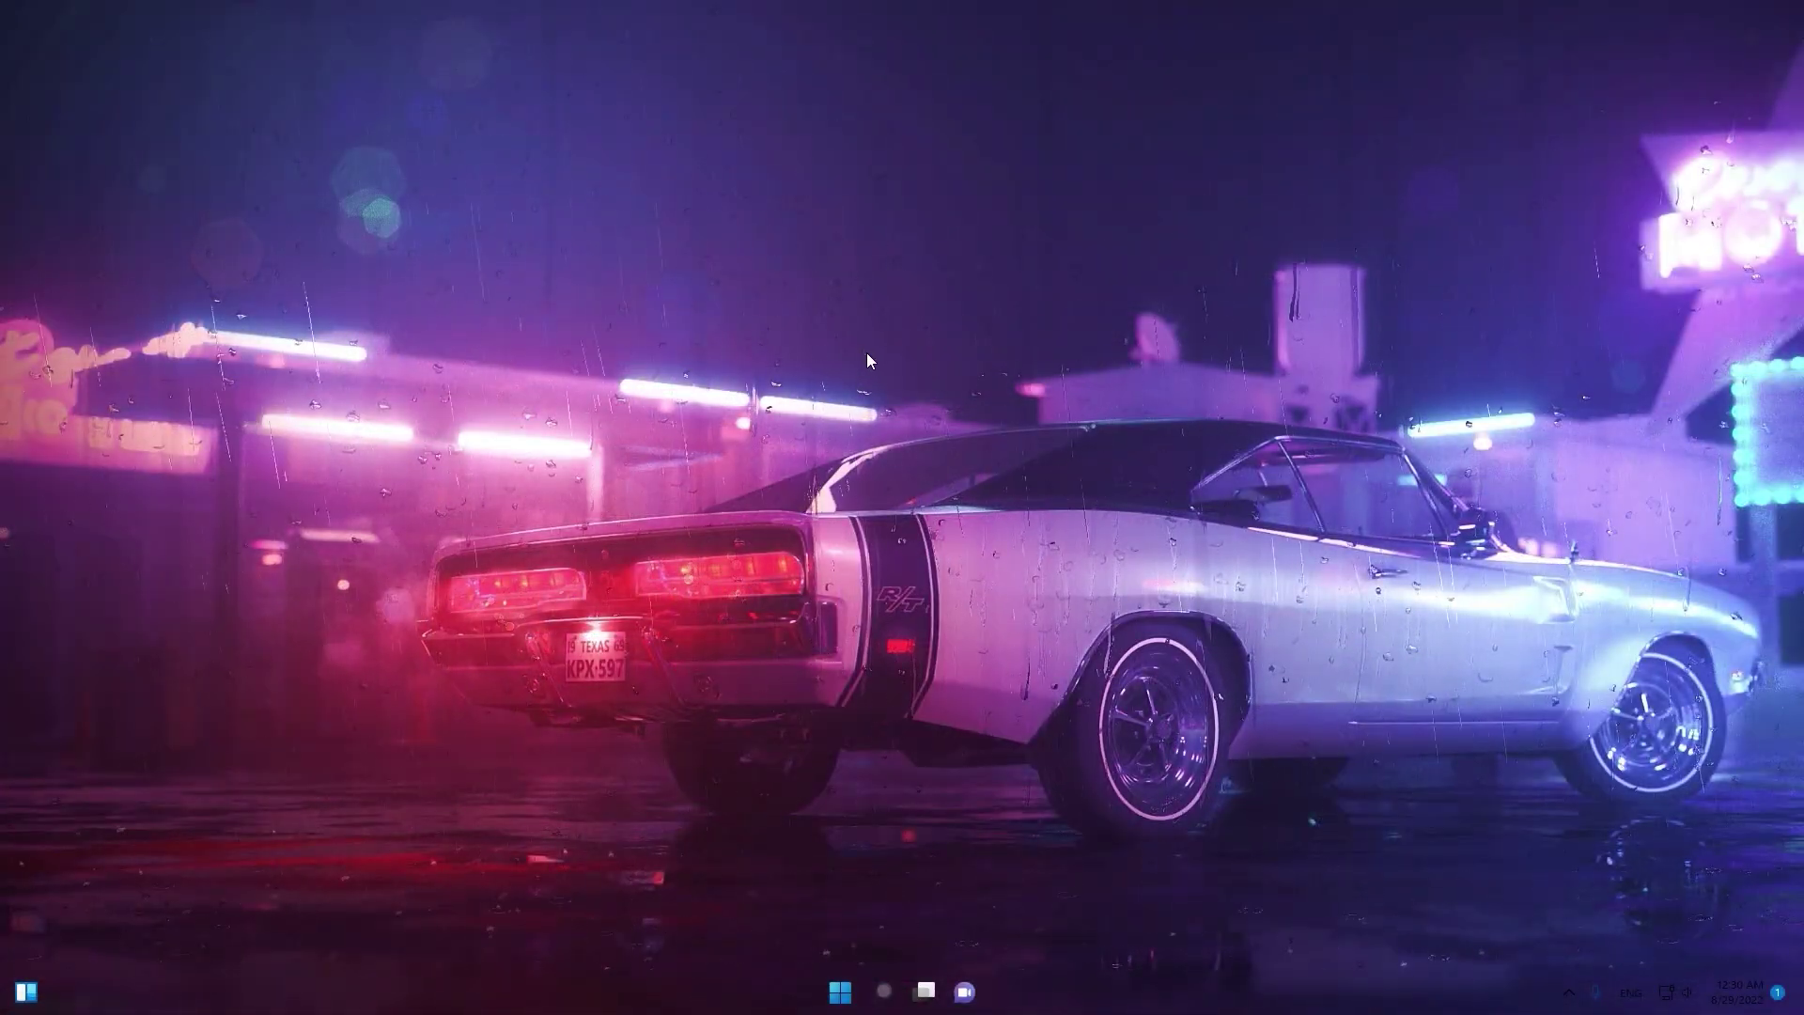
Bring up the full classic desktop right-click menu that lists NVIDIA Control Panel.
right_click(933, 387)
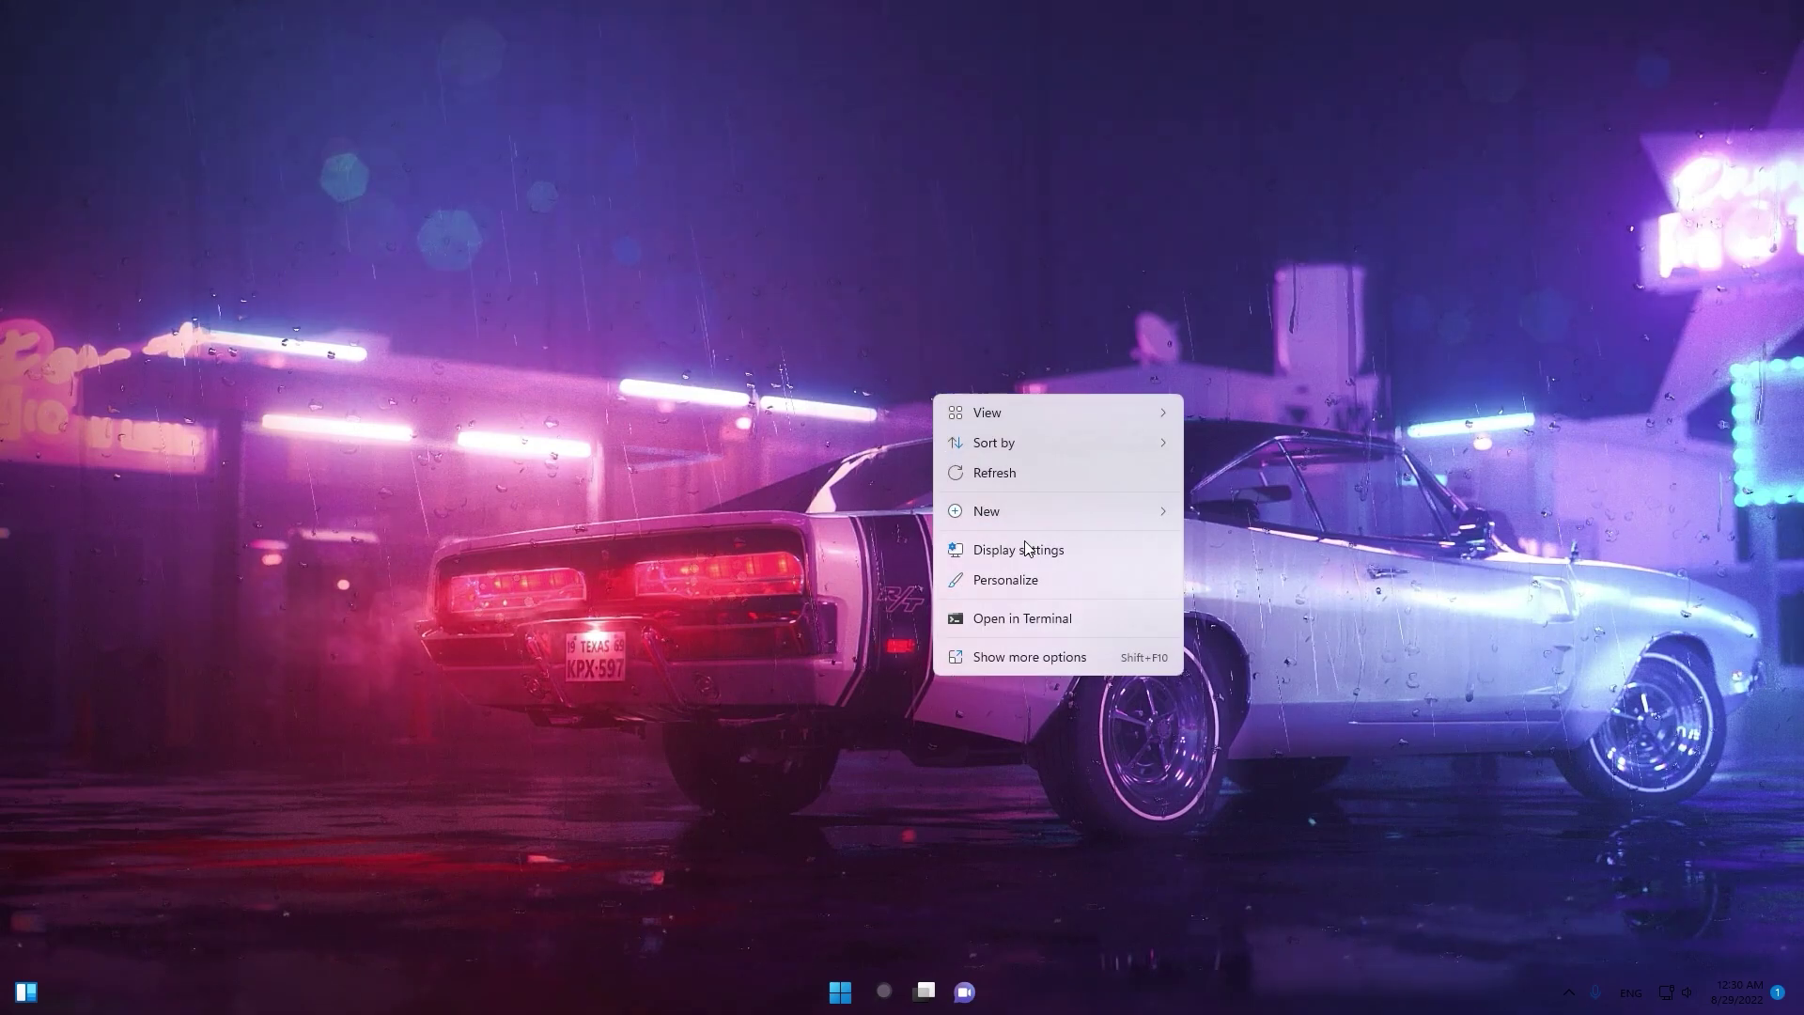
click(1051, 651)
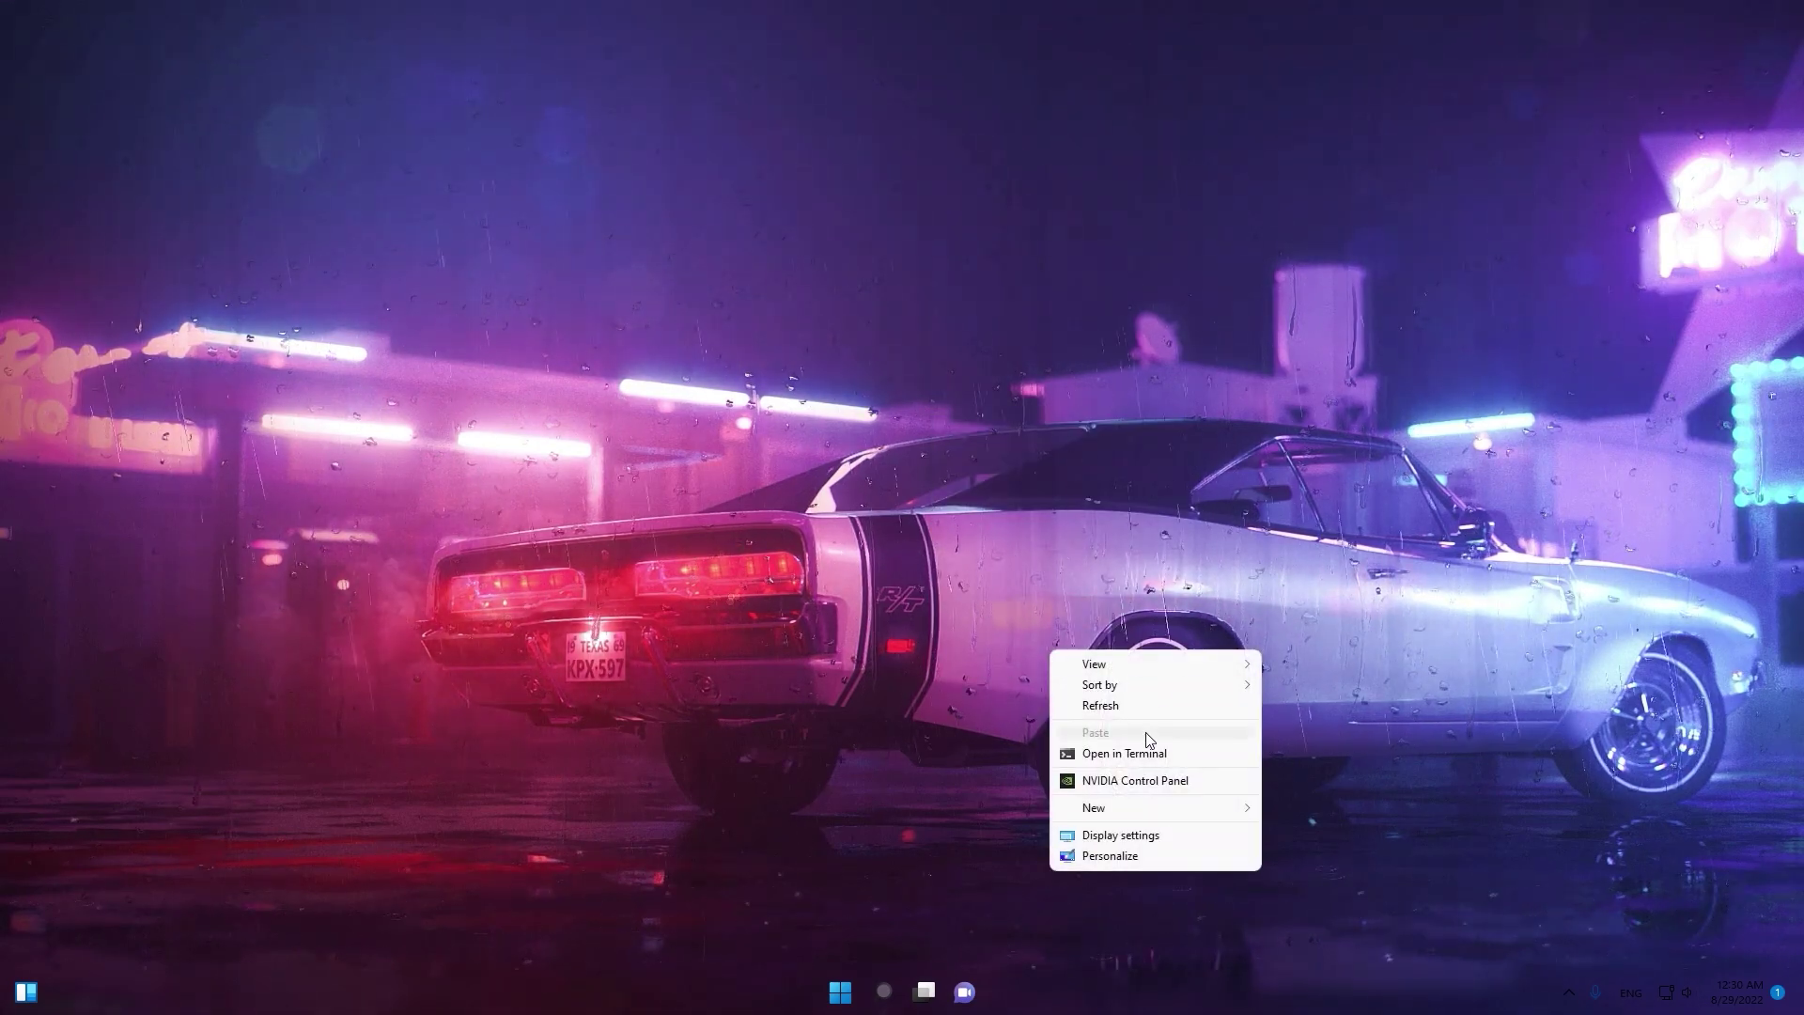
Launch NVIDIA Control Panel, view Adjust desktop size and position, then go back to Change resolution.
click(1177, 788)
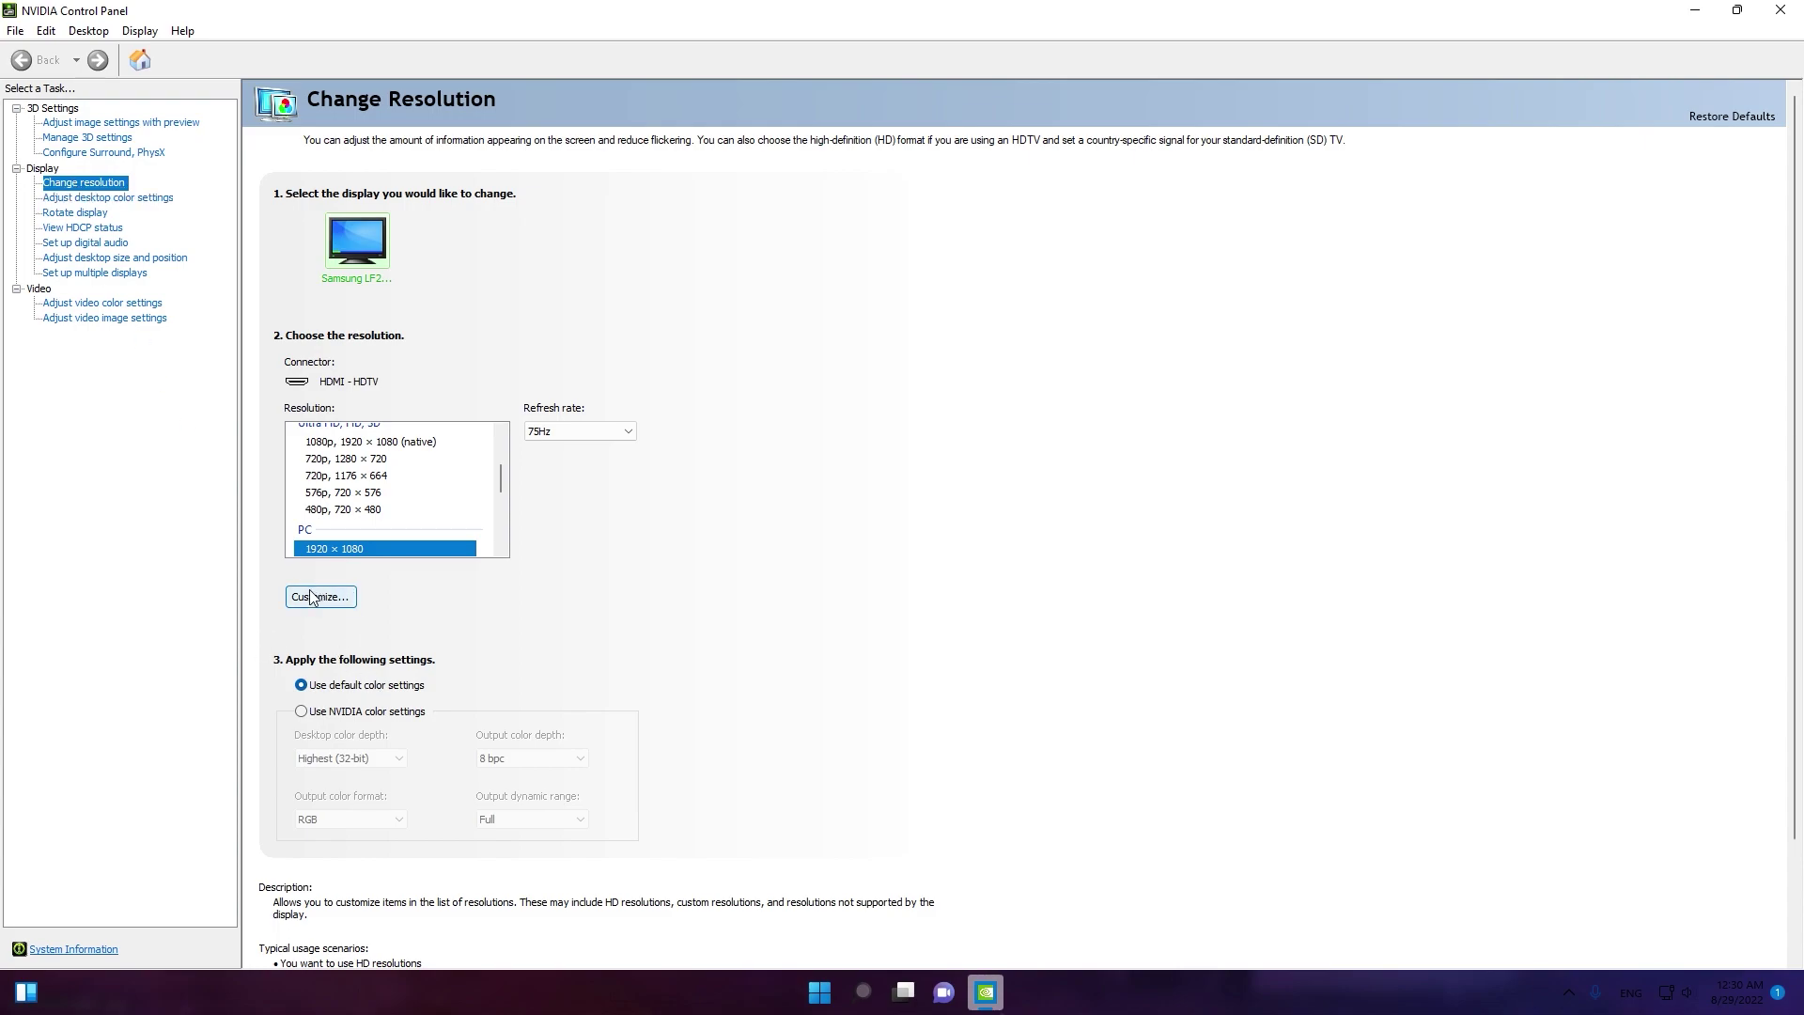
click(111, 259)
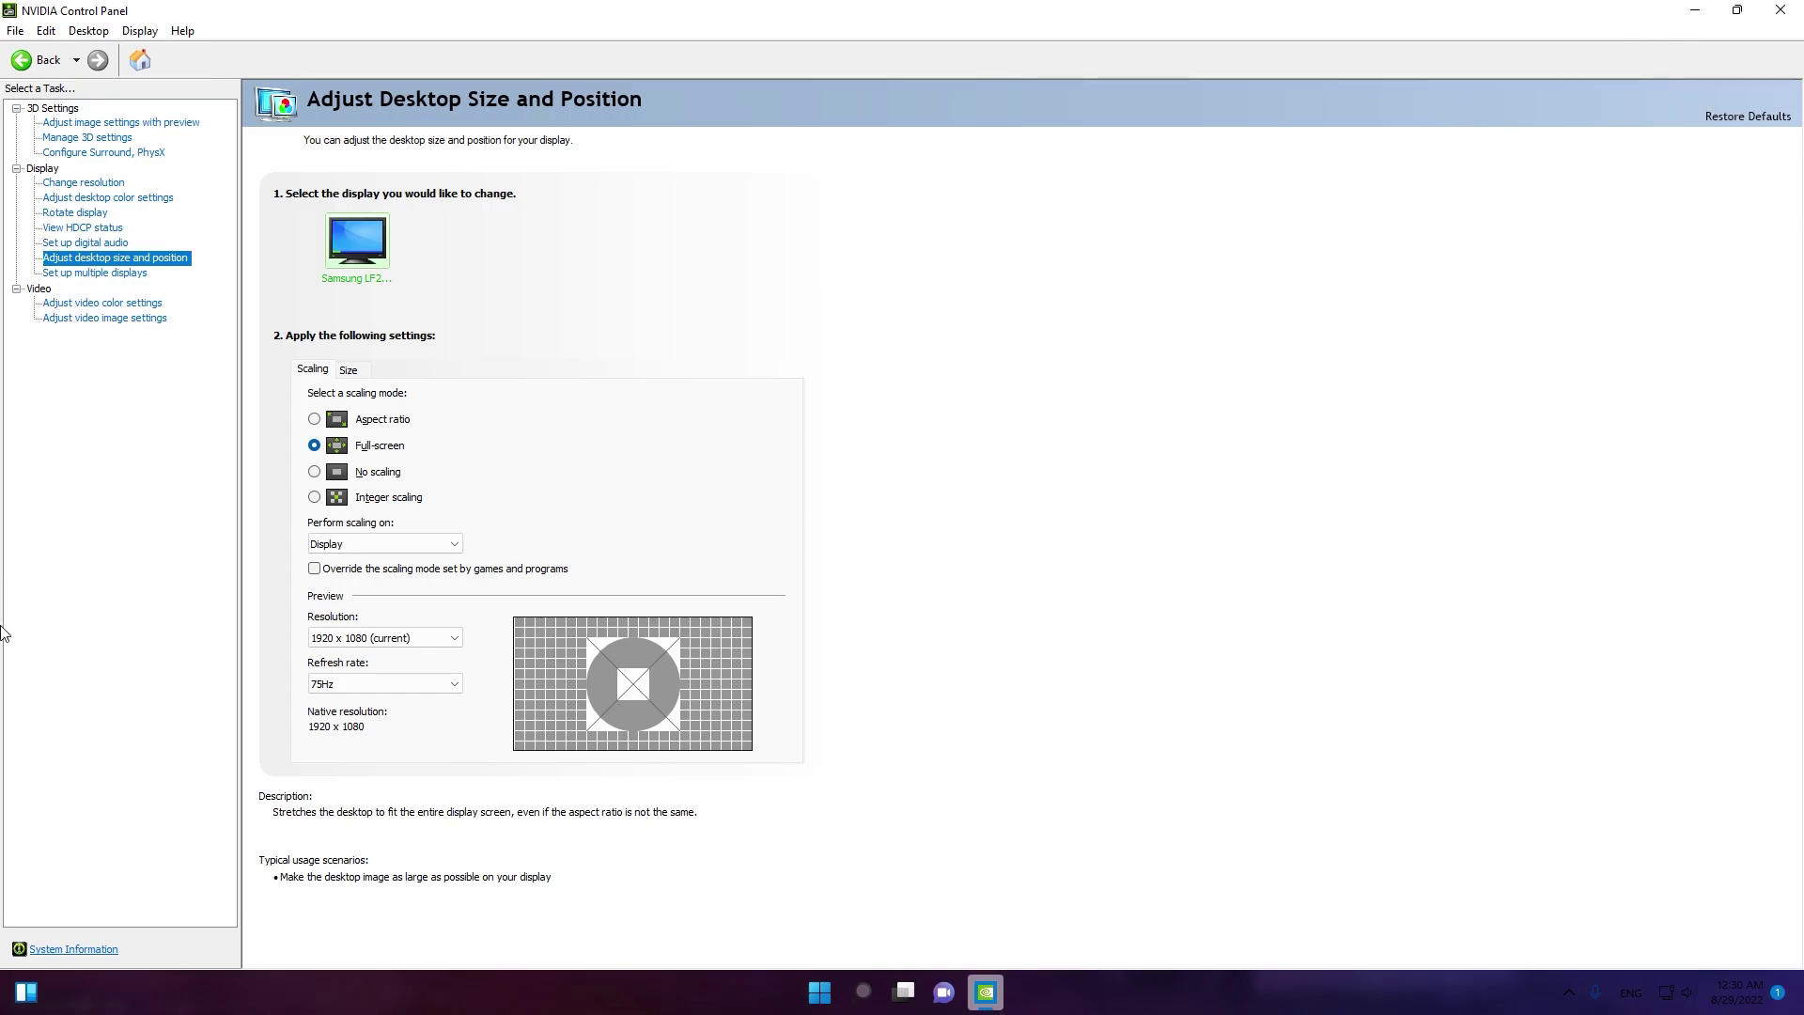
click(81, 185)
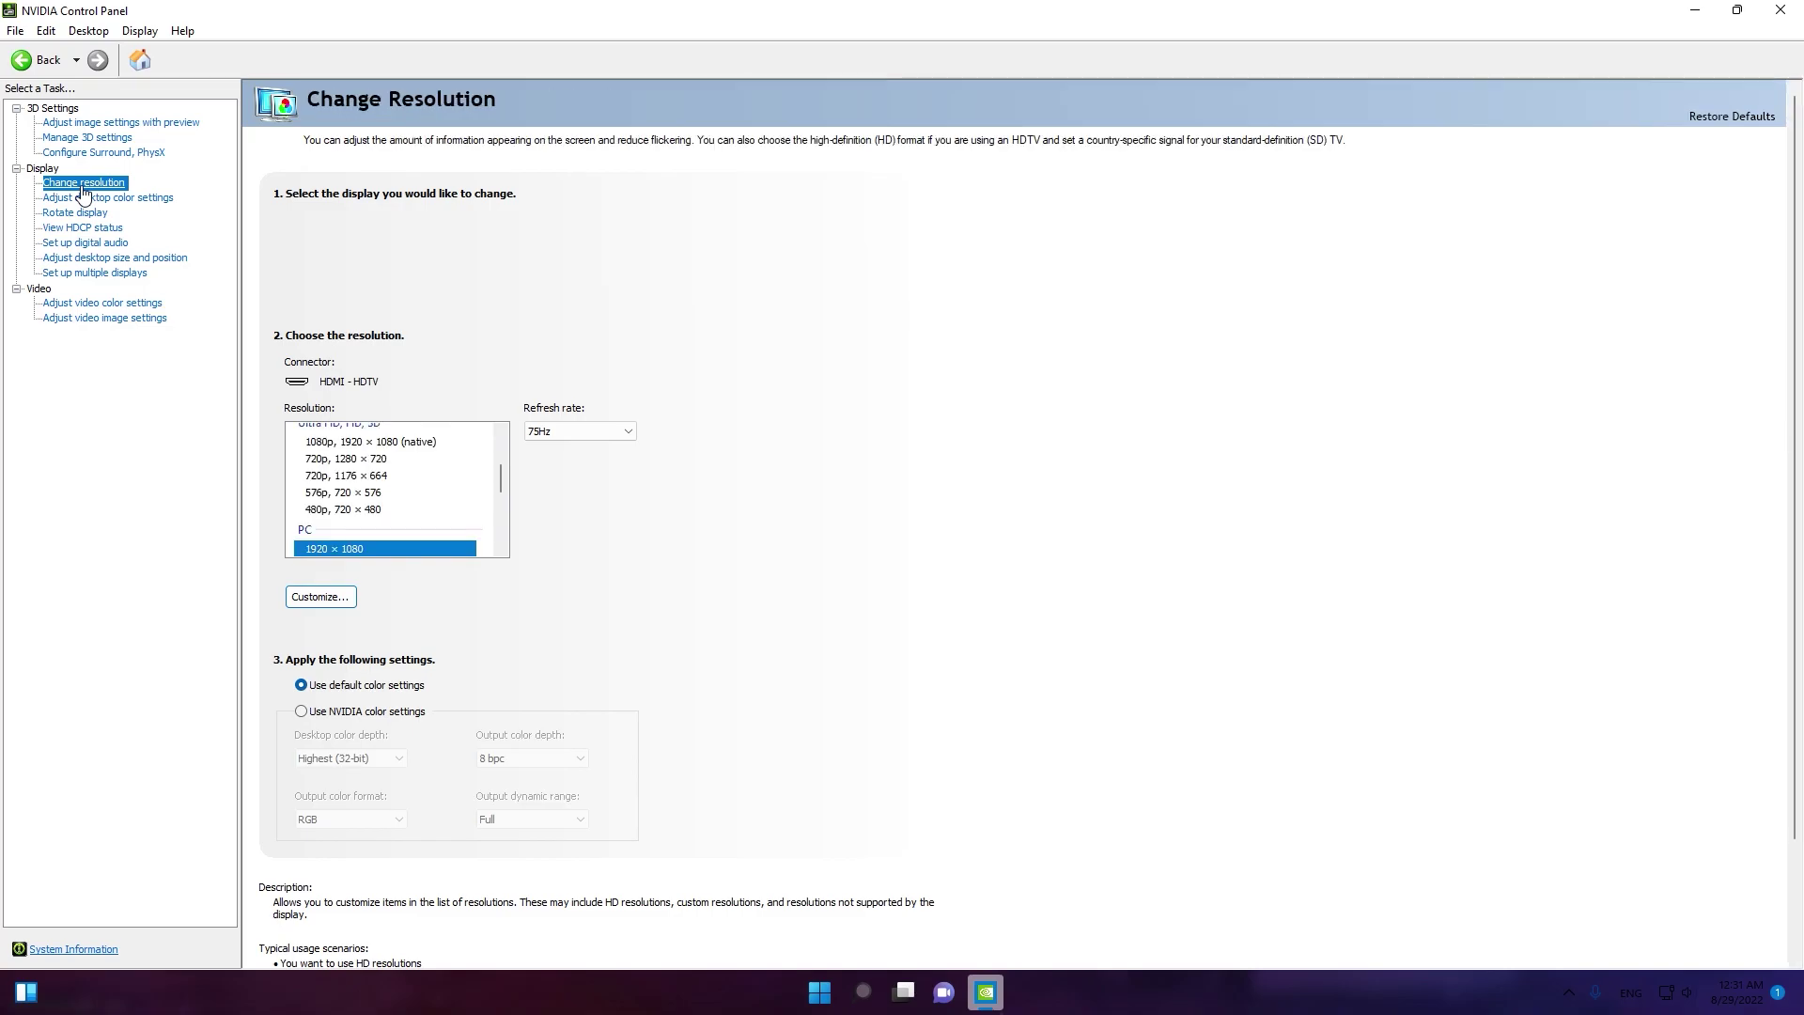
Create a custom resolution of 623 horizontal pixels by 456 vertical lines, test it, and save it.
click(305, 599)
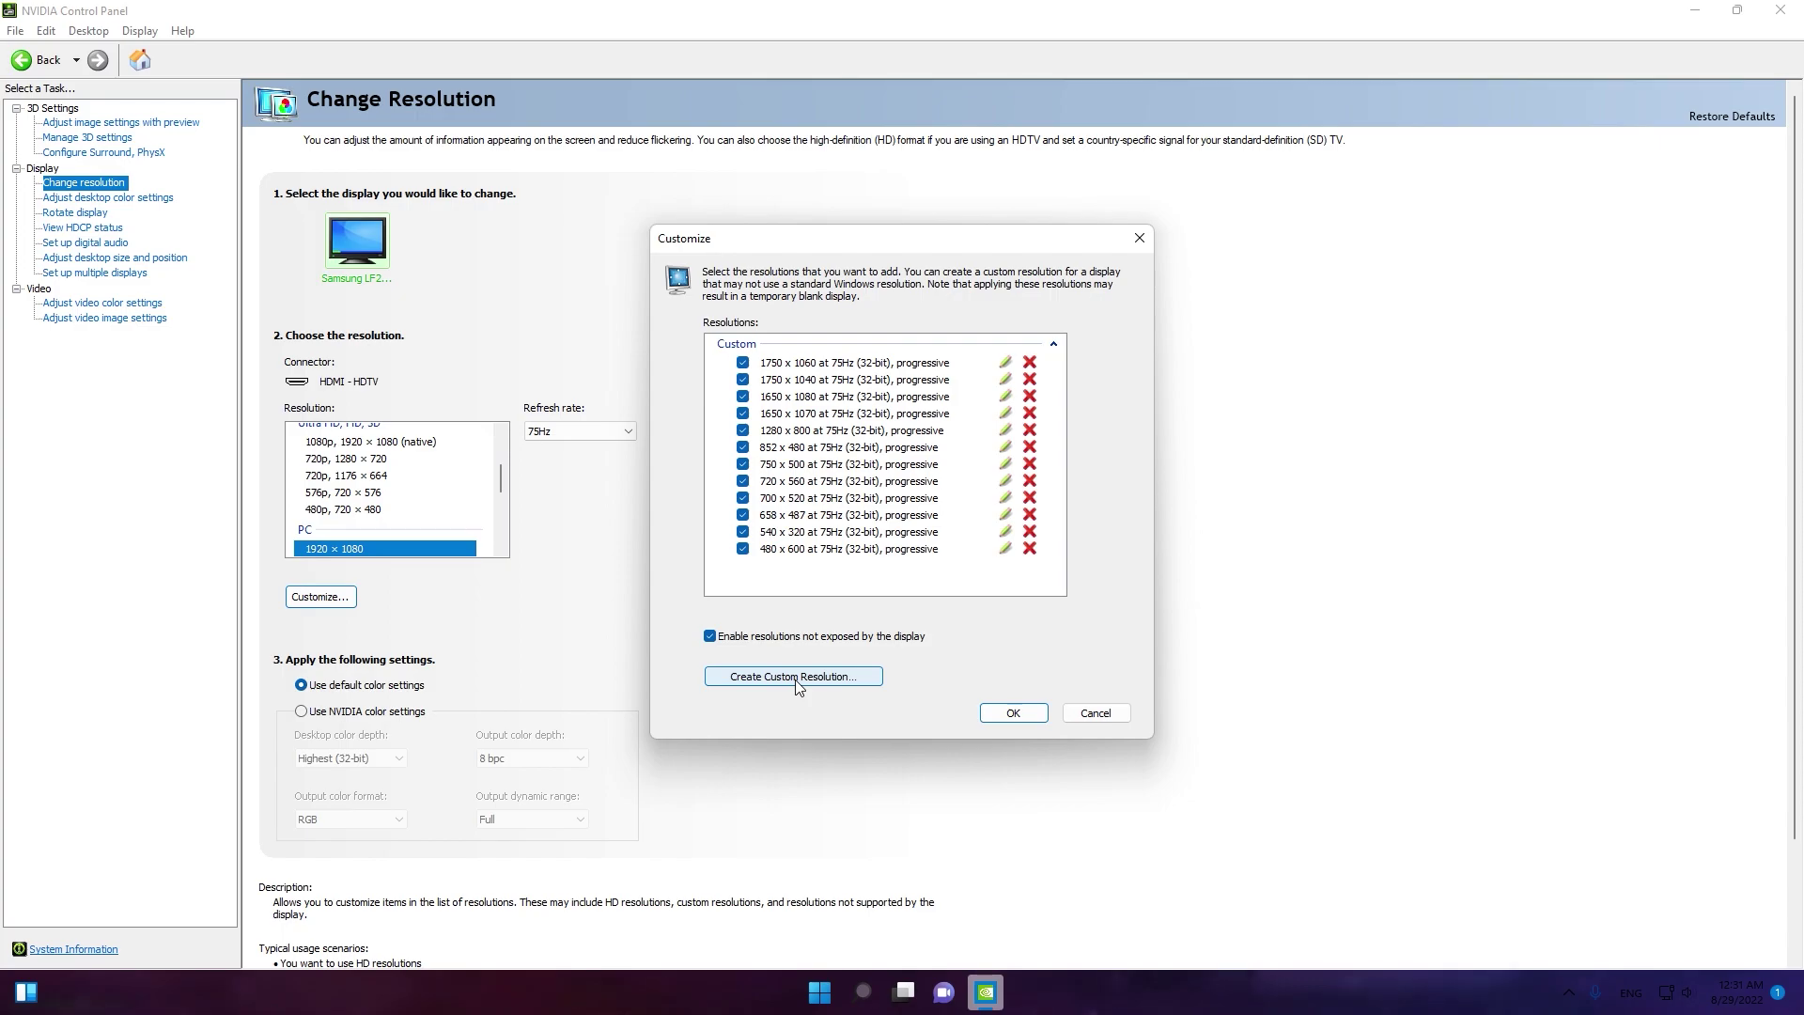
click(795, 677)
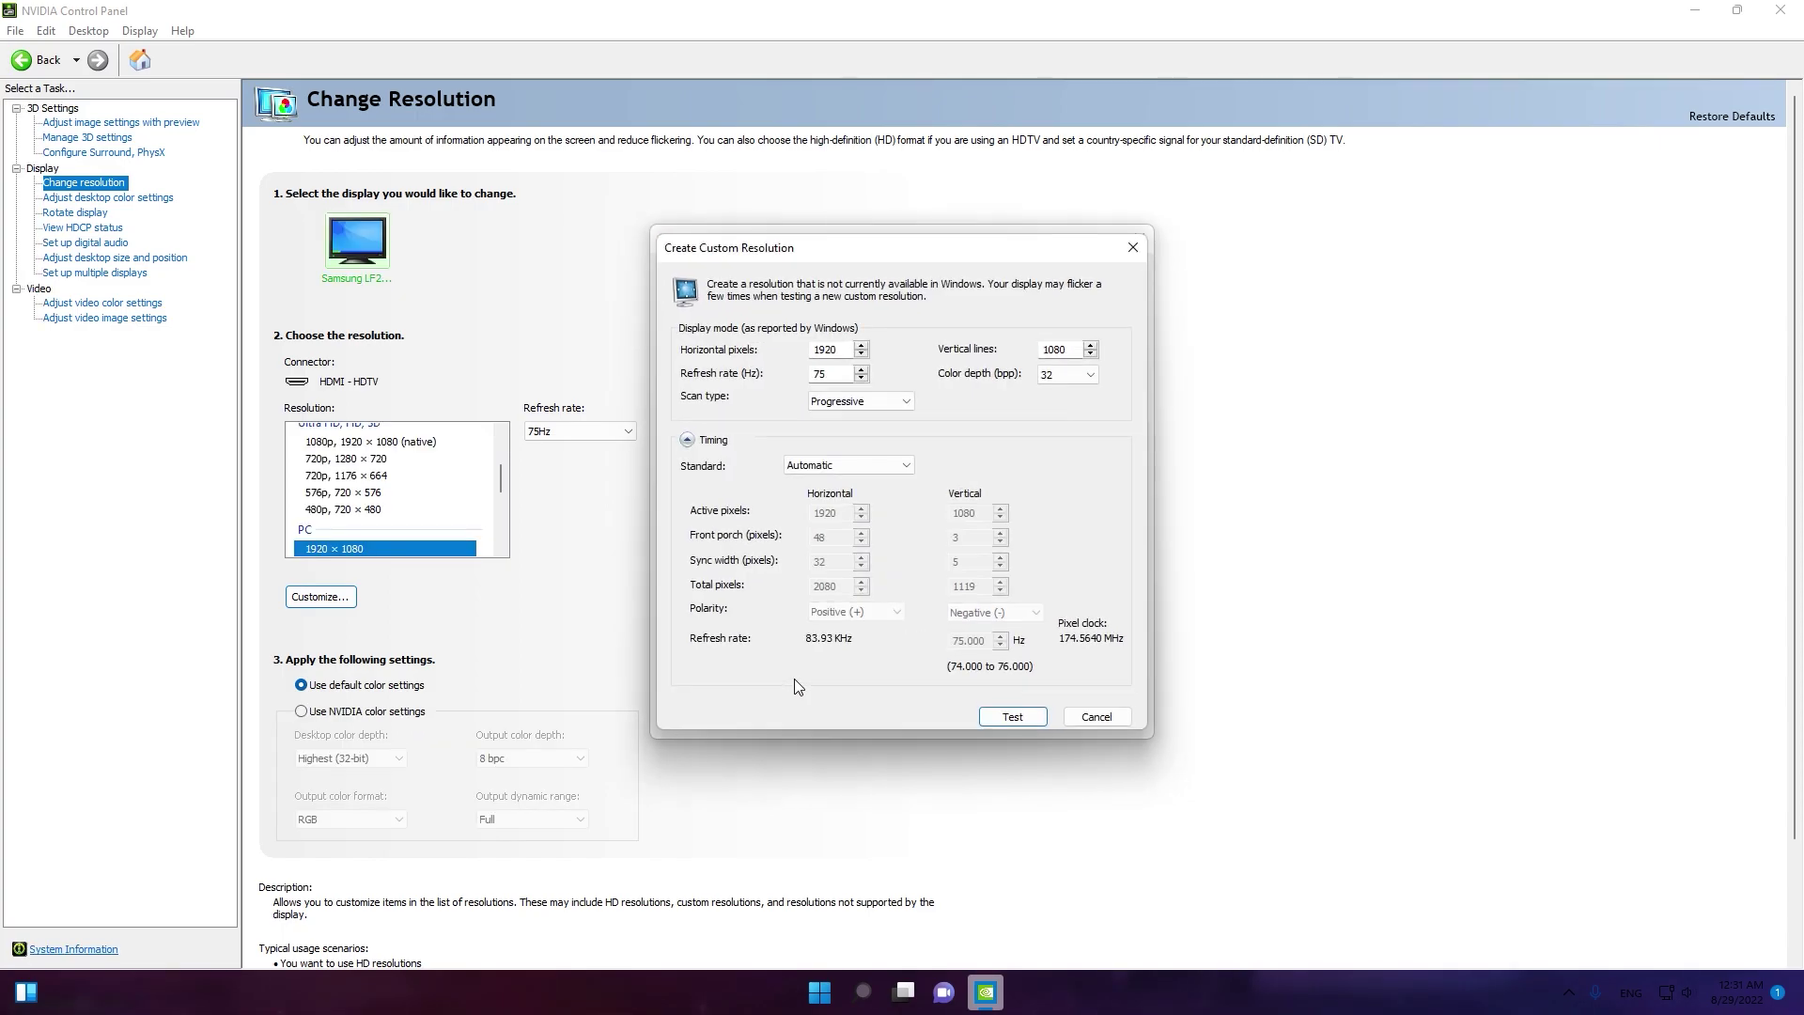
double_click(839, 352)
double_click(1080, 349)
click(1034, 716)
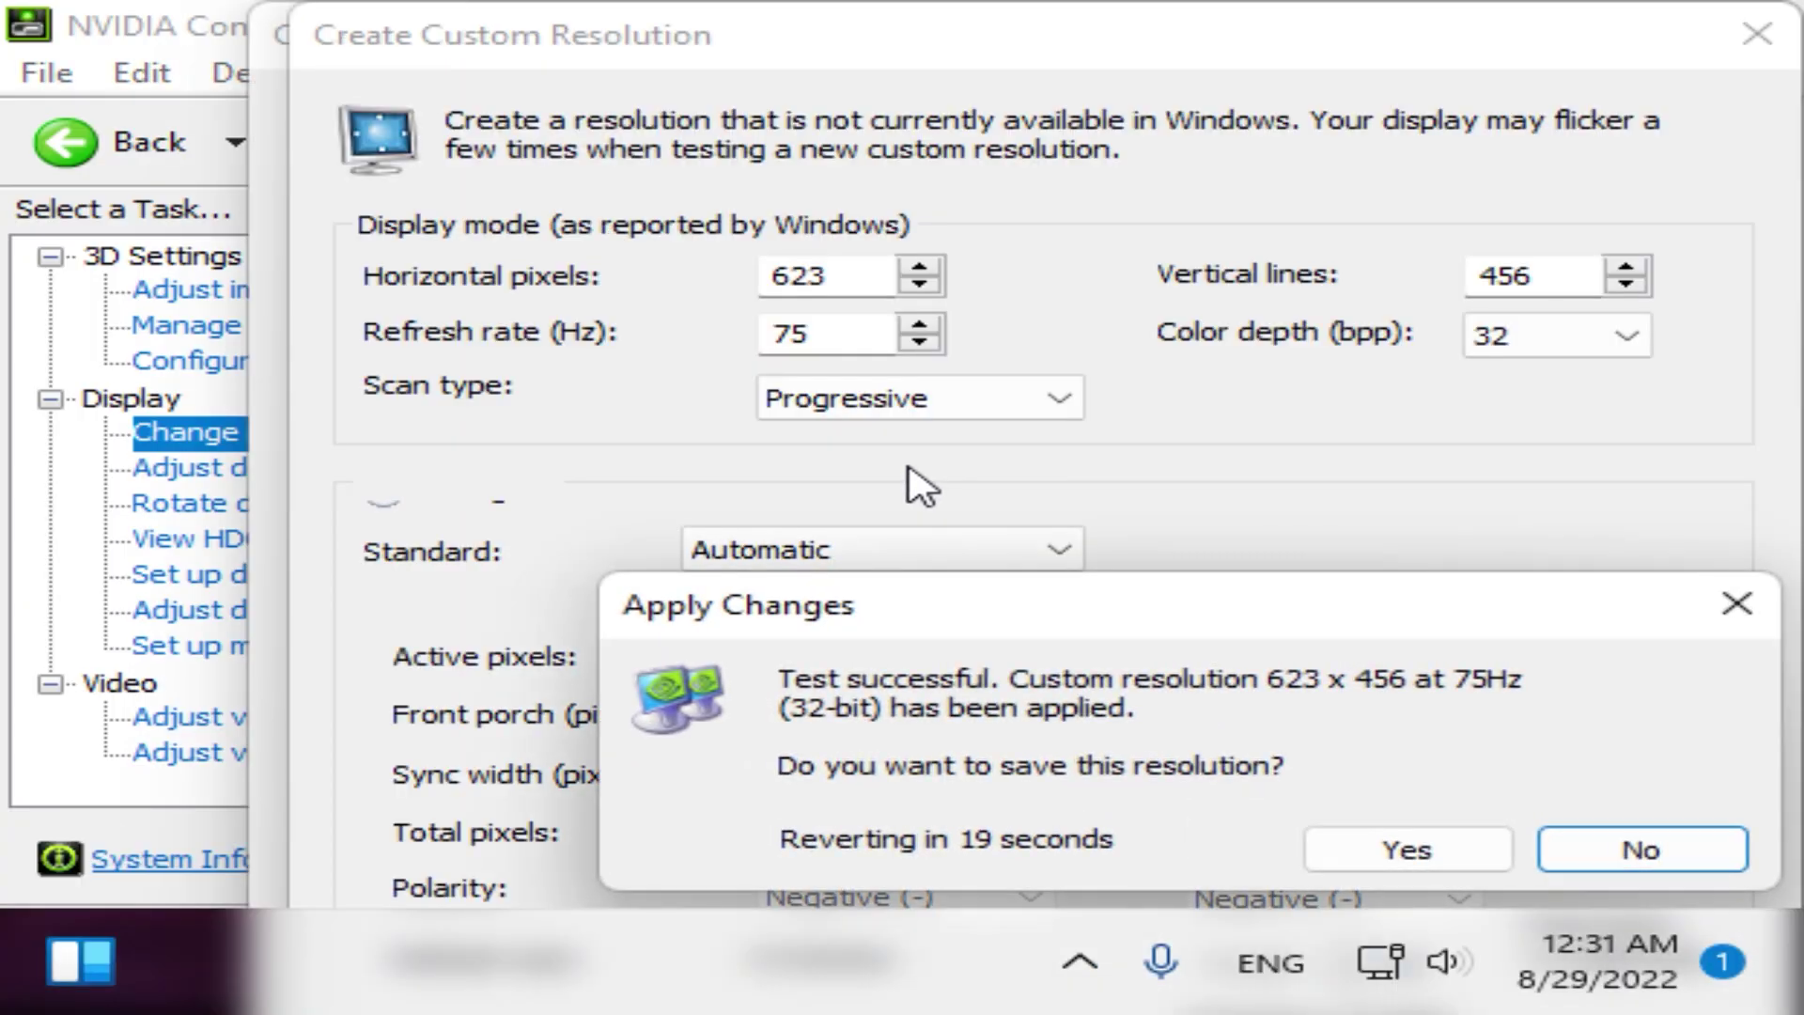
click(1416, 853)
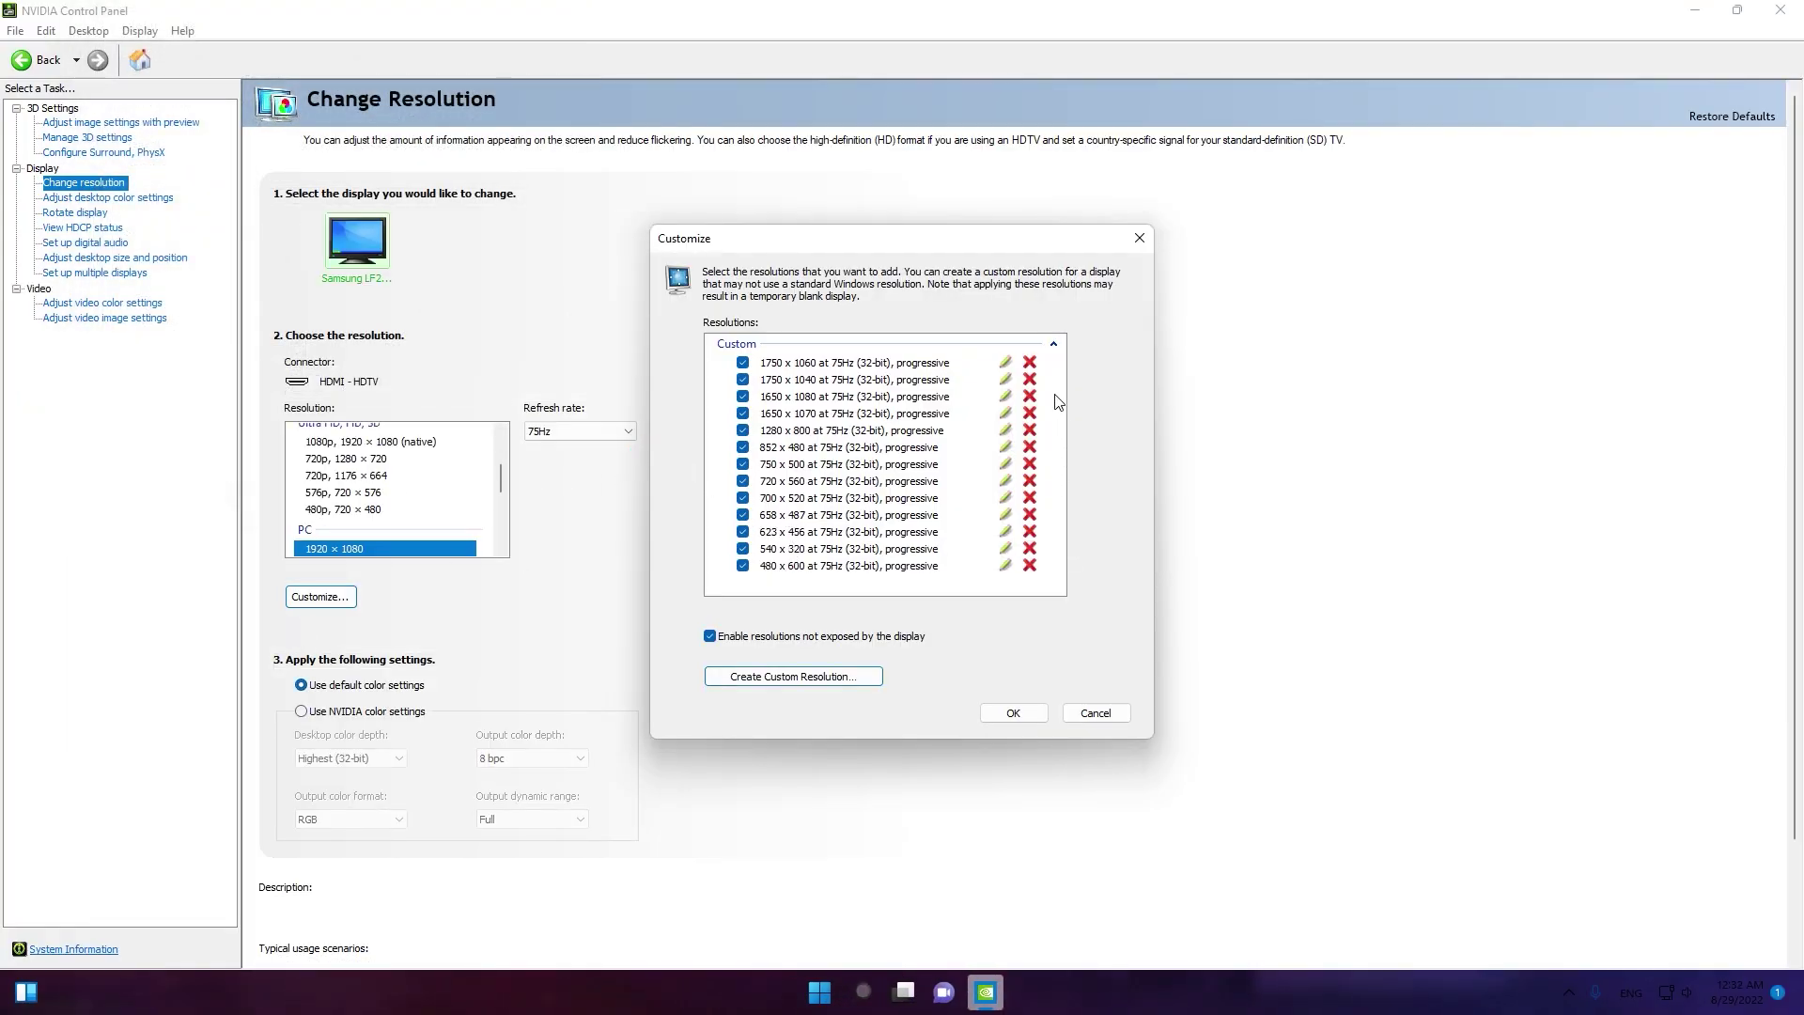
Enable the 623 x 456 custom resolution in the Customize list and confirm it.
click(1139, 238)
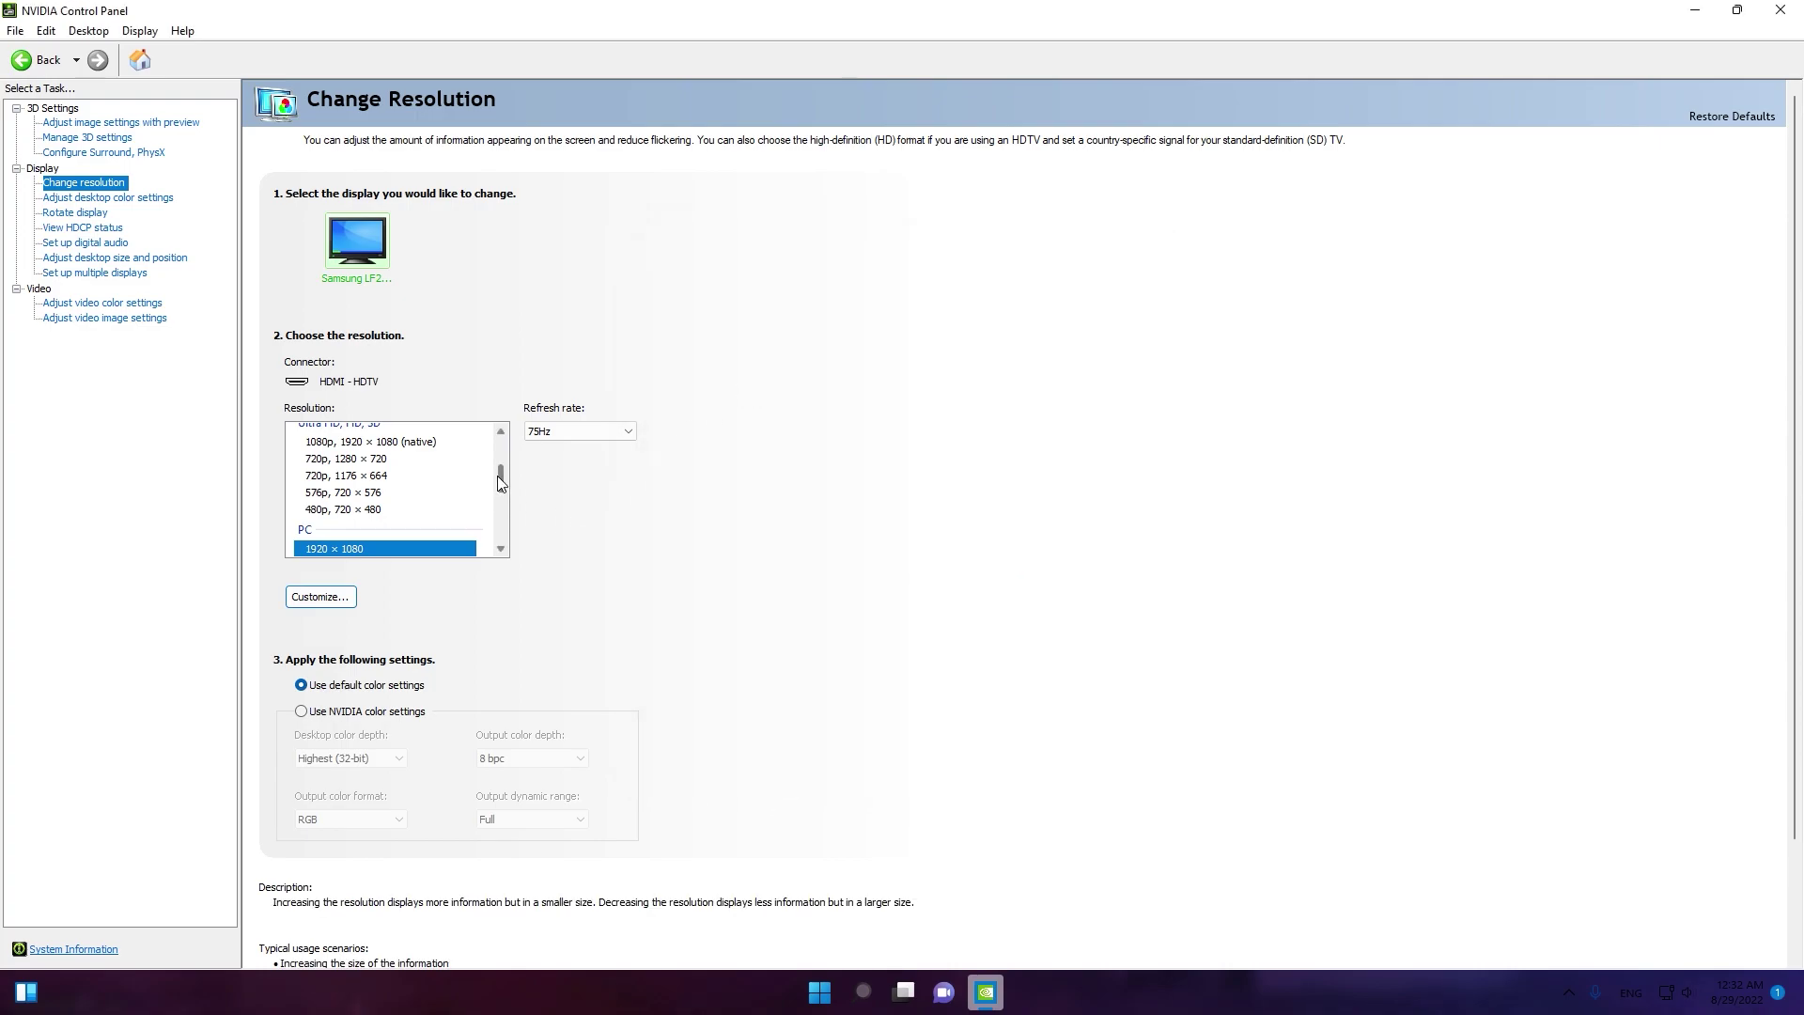
scroll(500, 482, down, 1)
drag(499, 479, 507, 450)
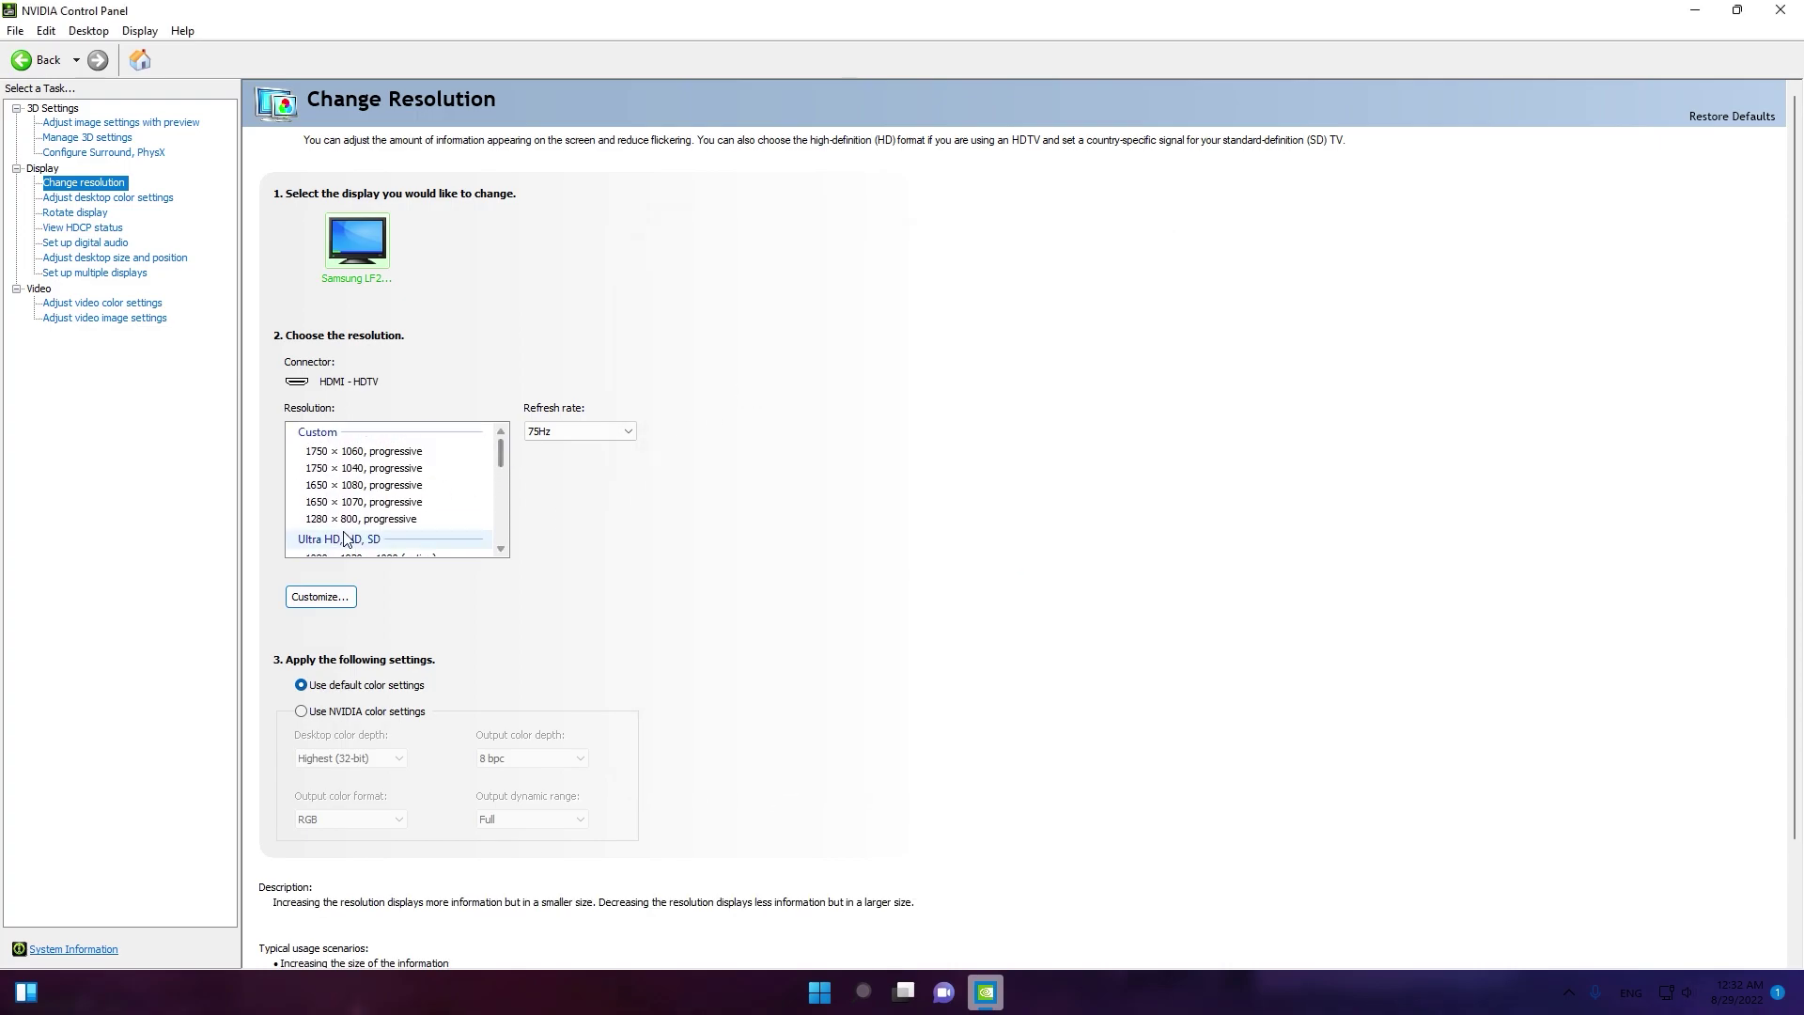
click(325, 599)
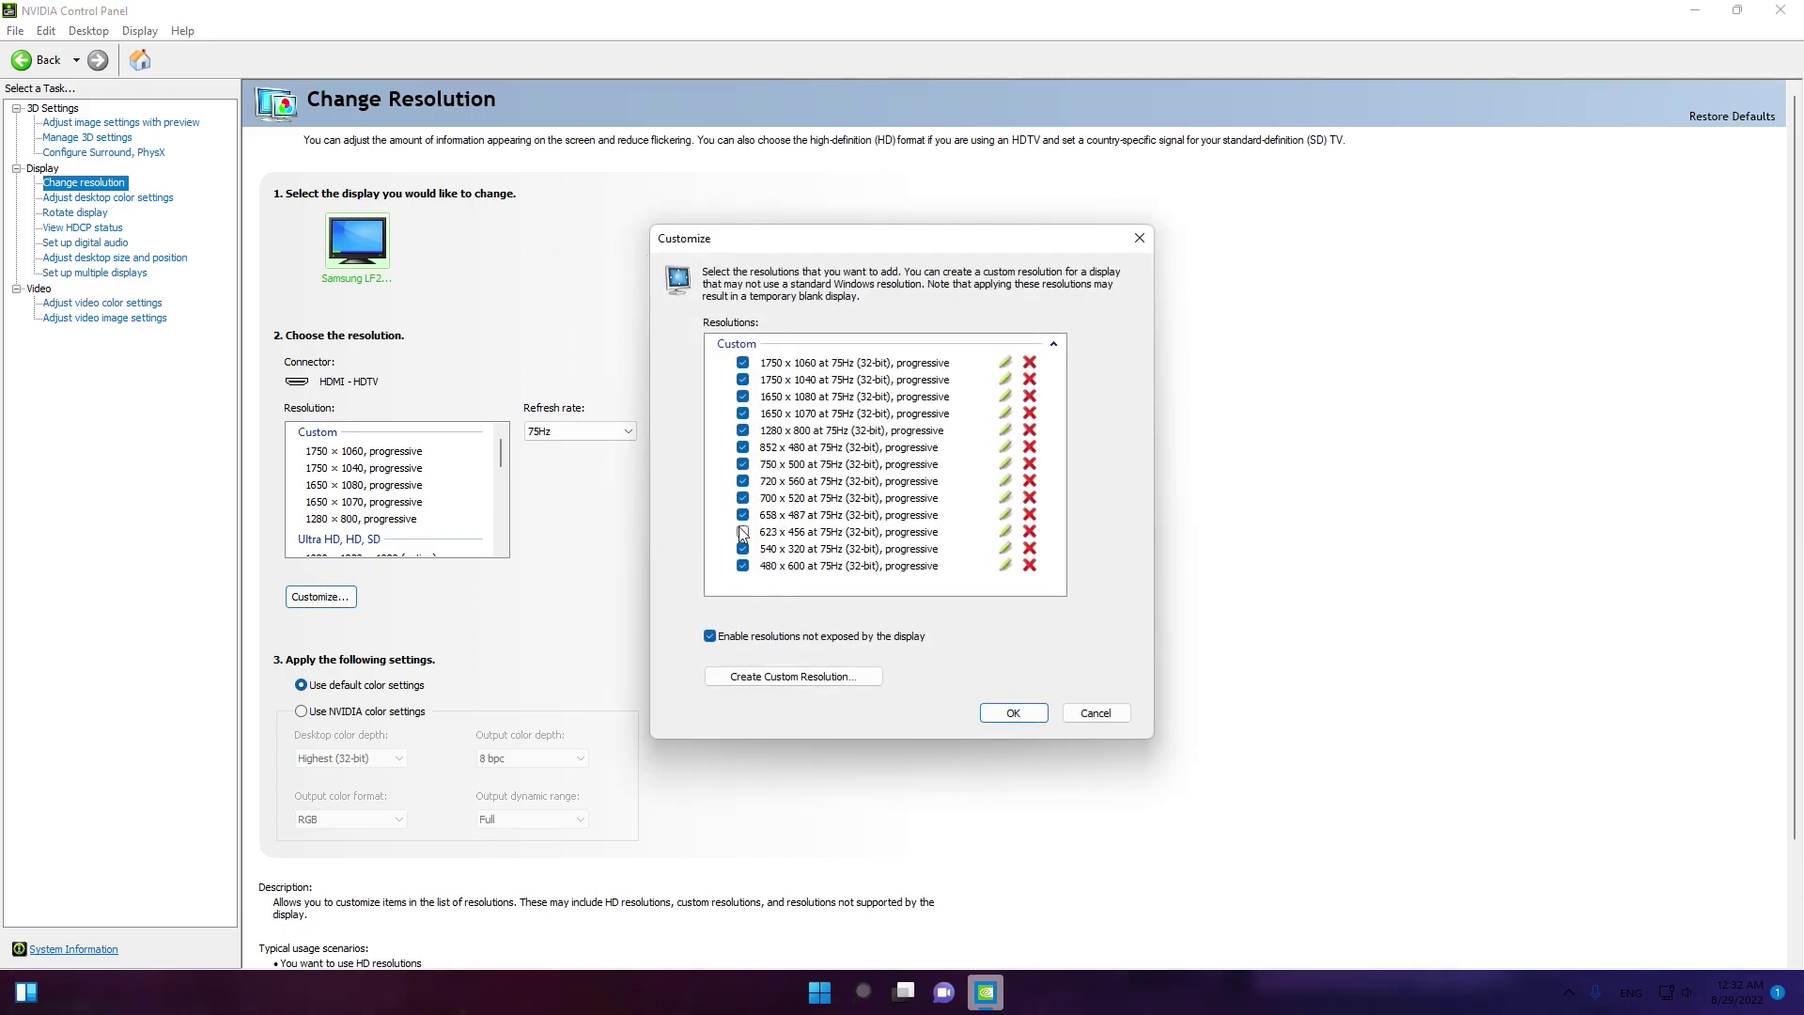
click(742, 532)
click(1013, 713)
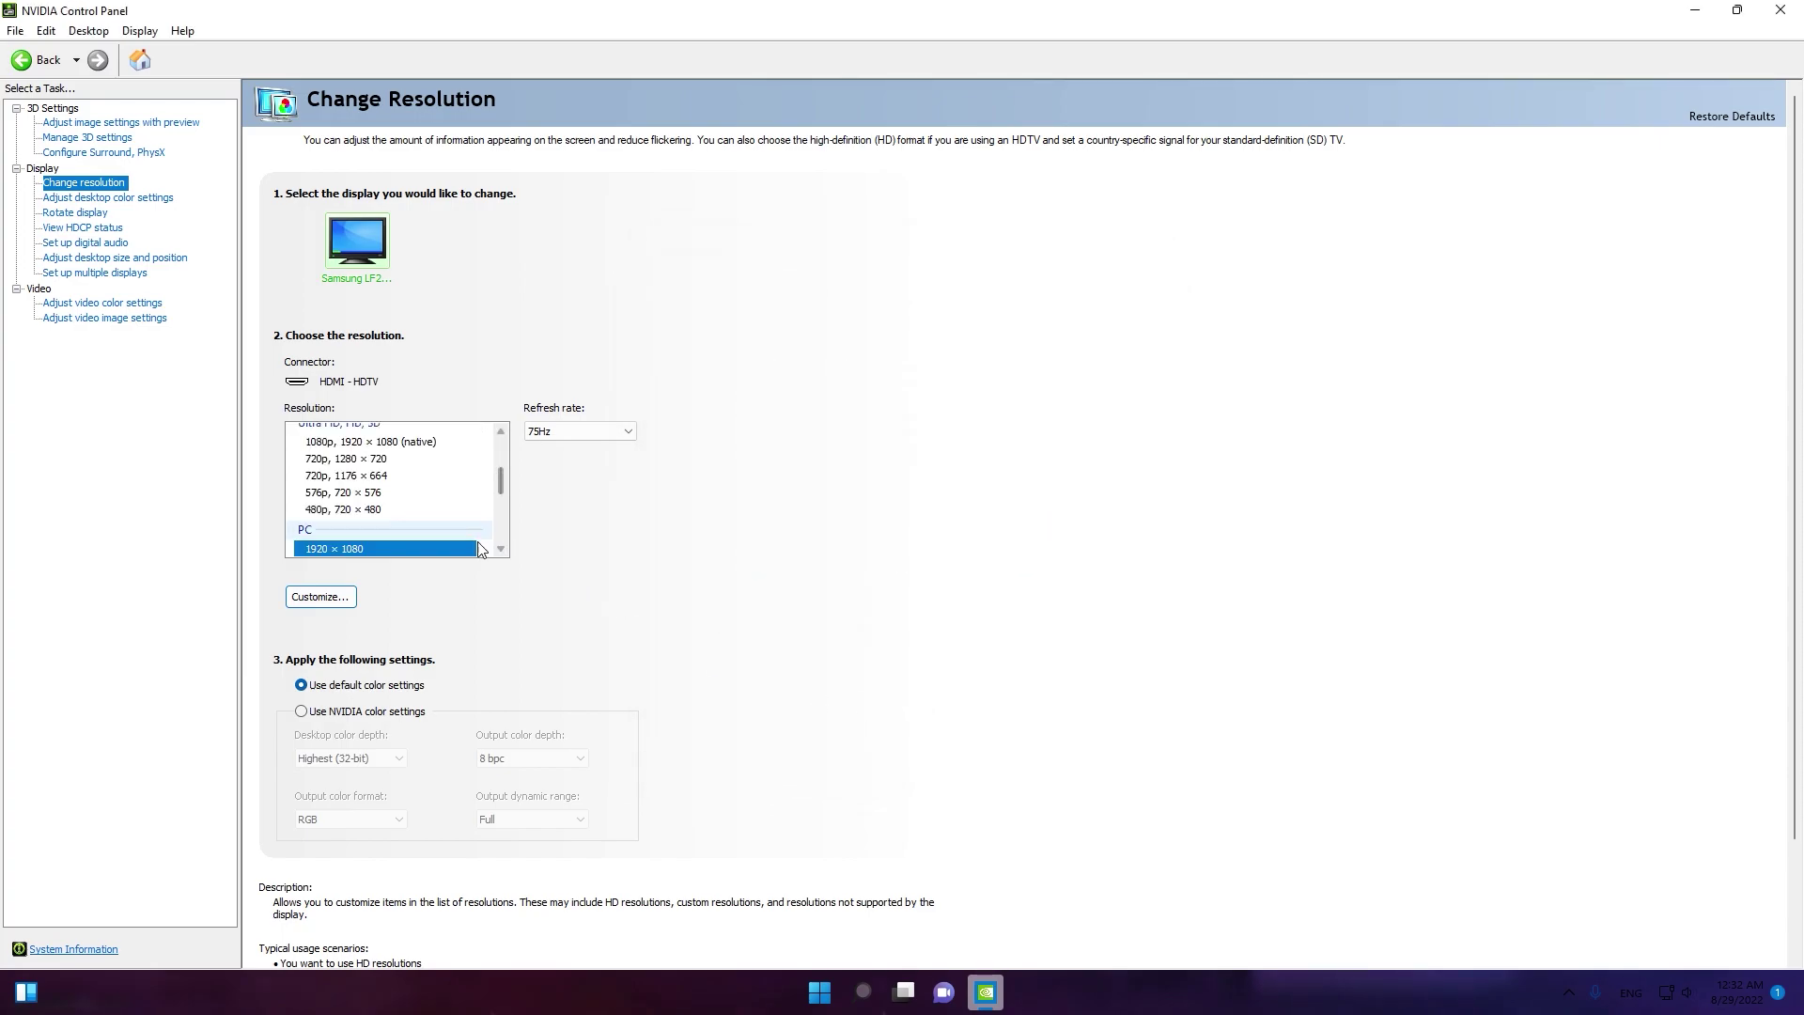
Apply 623 × 456 as the display resolution, keep it, and close the control panel.
click(395, 539)
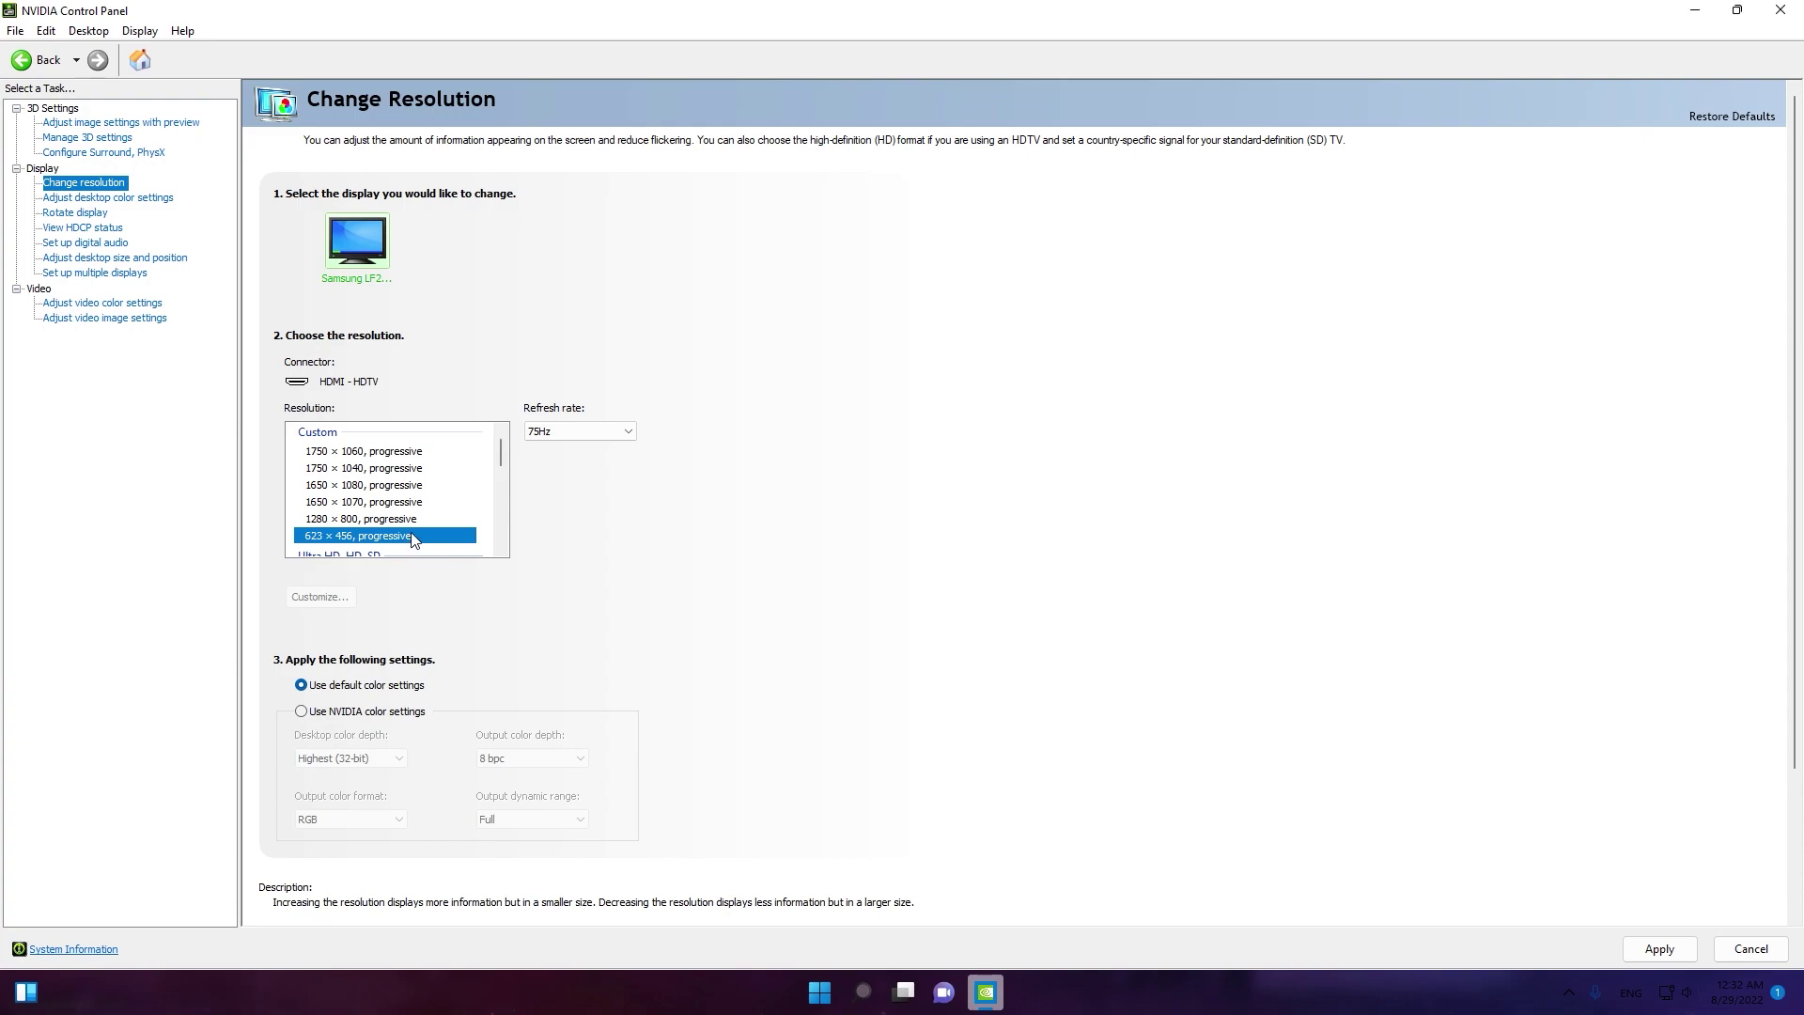
click(1682, 951)
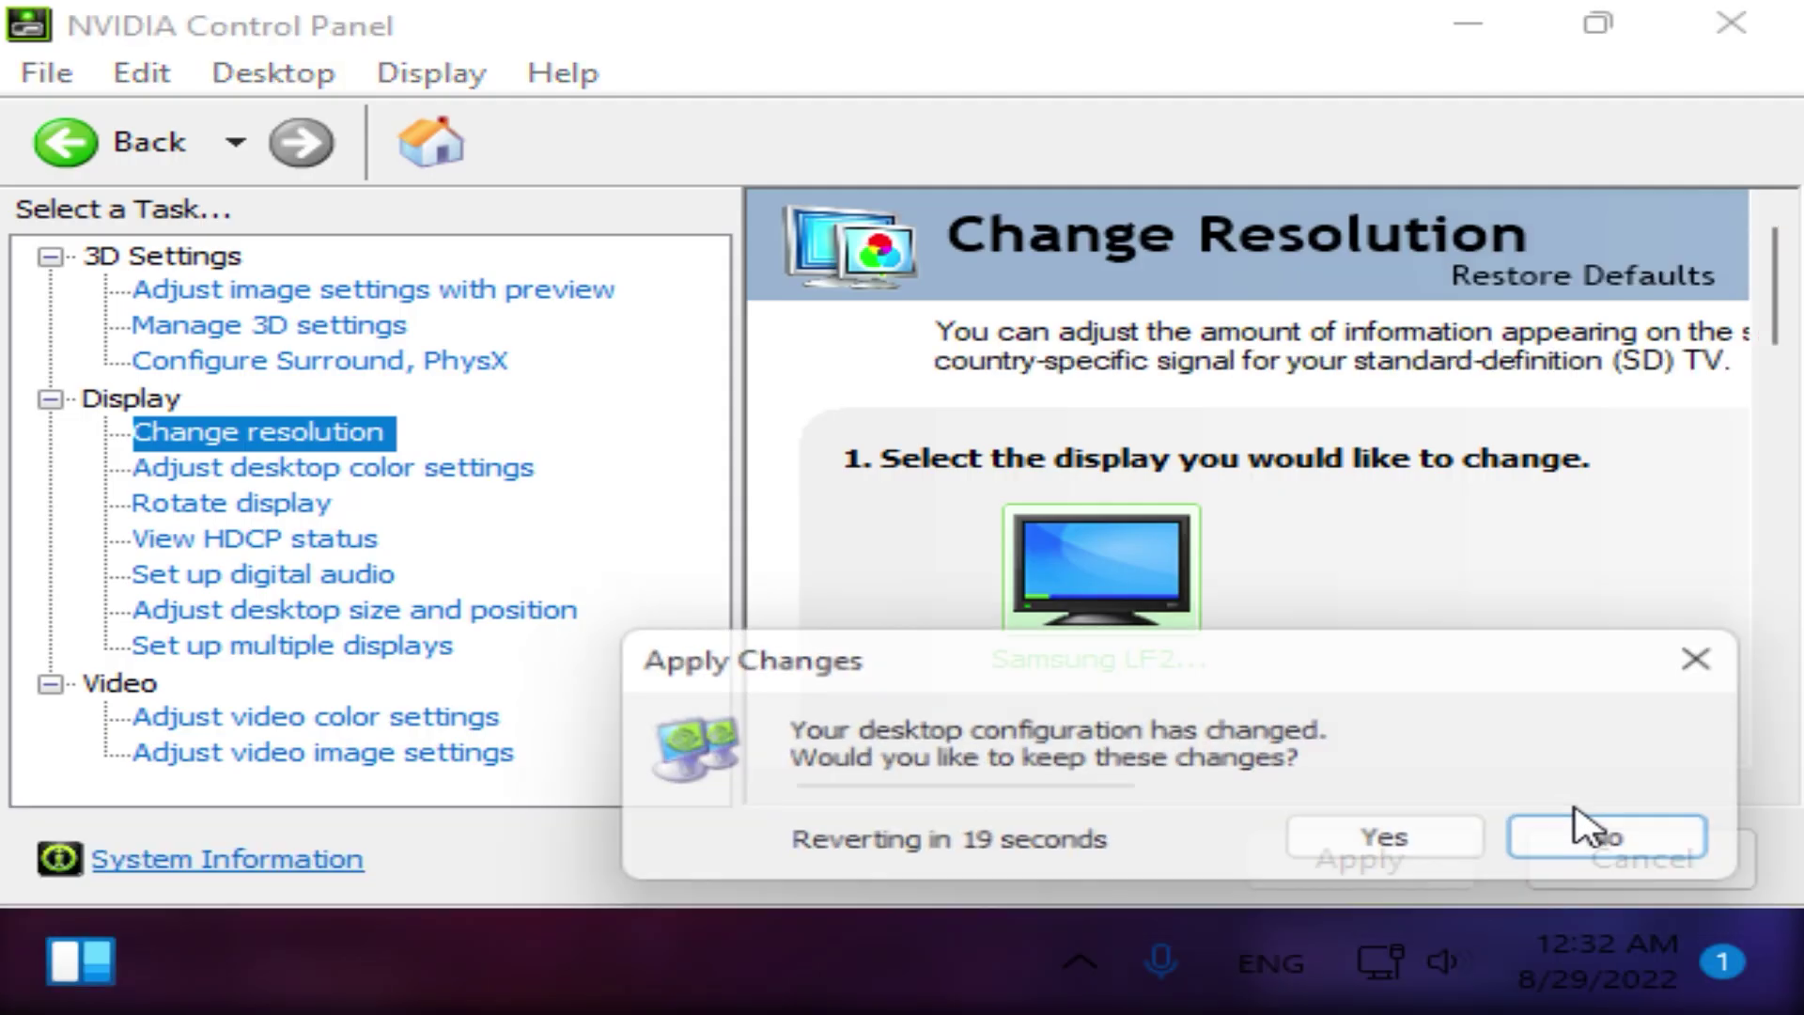
click(1452, 846)
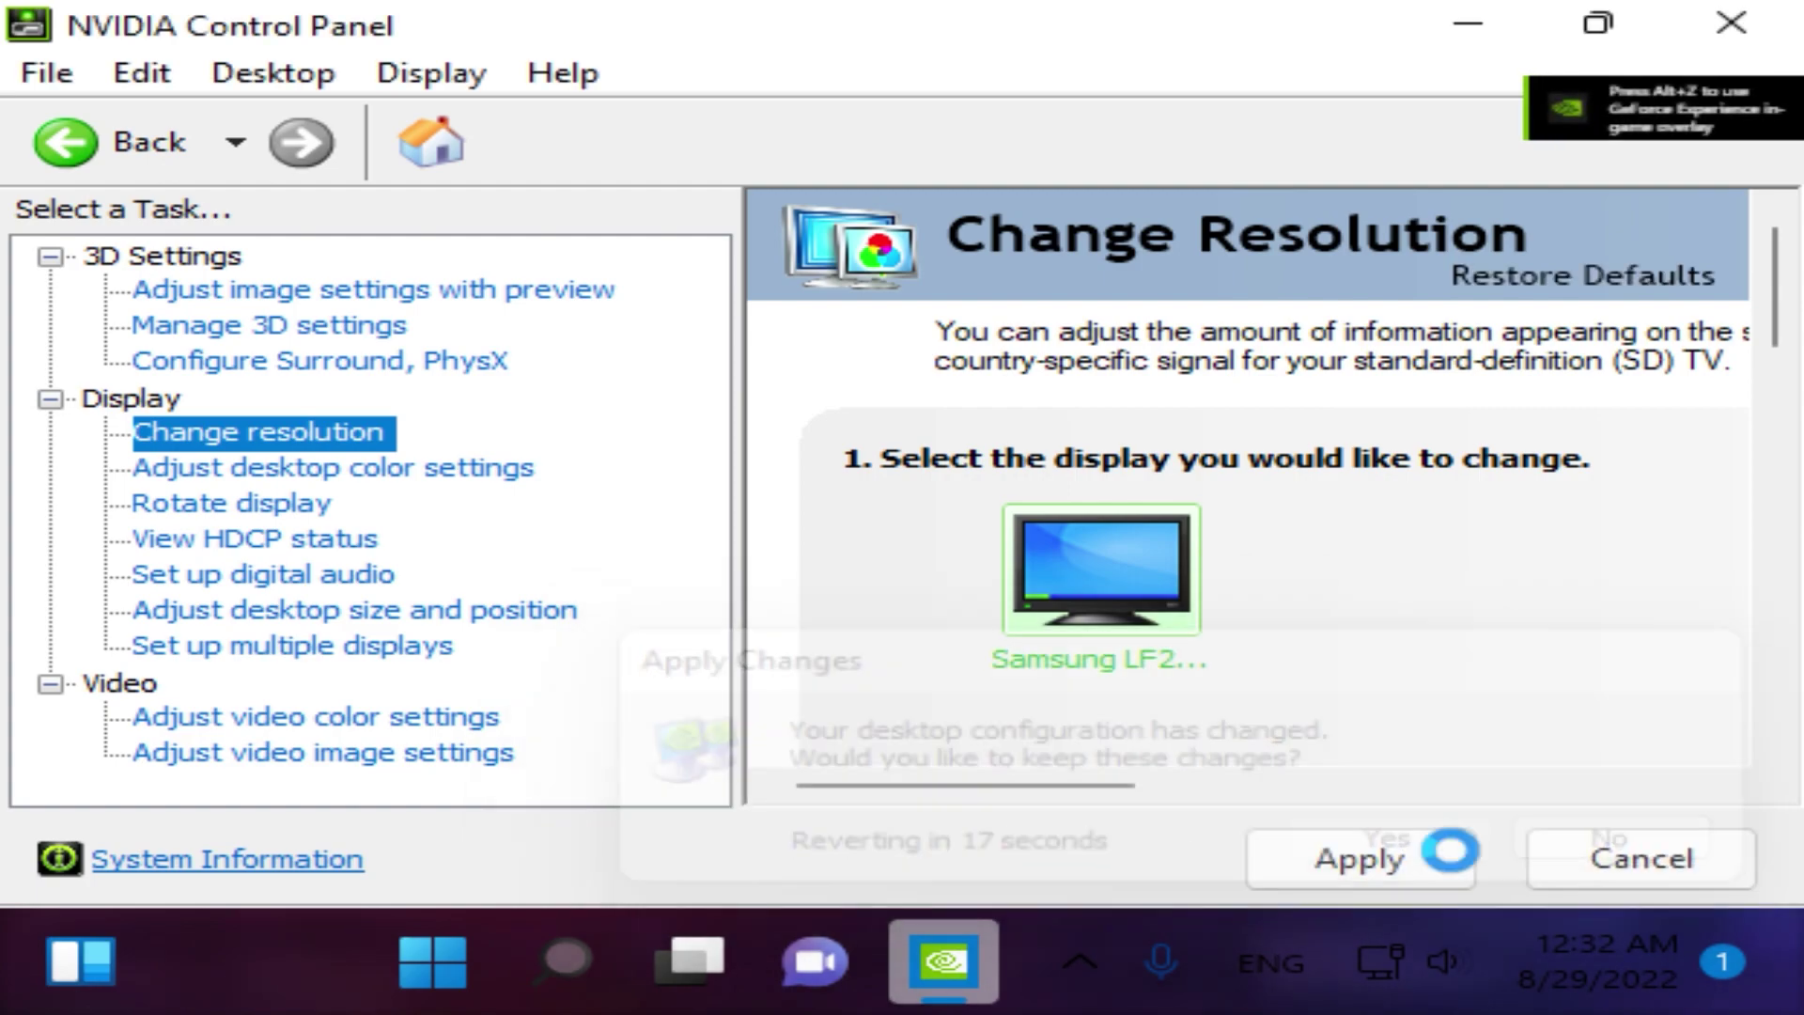
key(alt+F4)
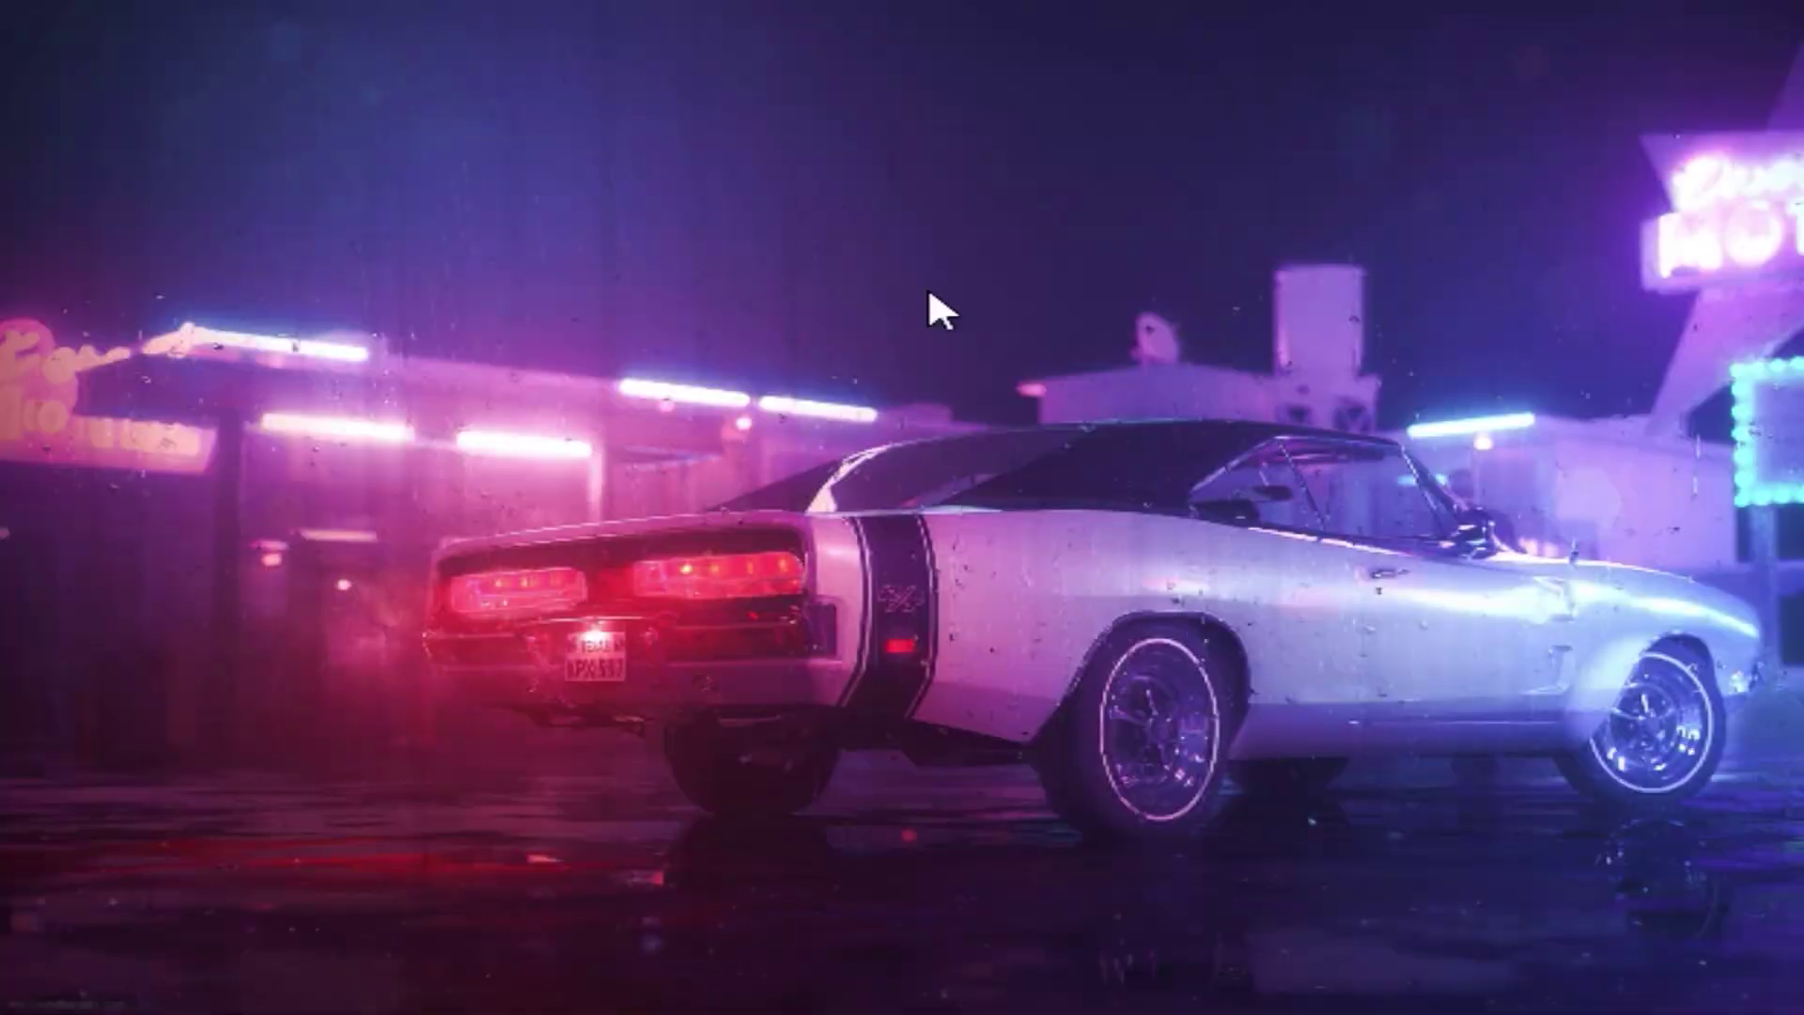
Open the Run dialog from Start and run %localappdata% to reach AppData\Local.
click(580, 989)
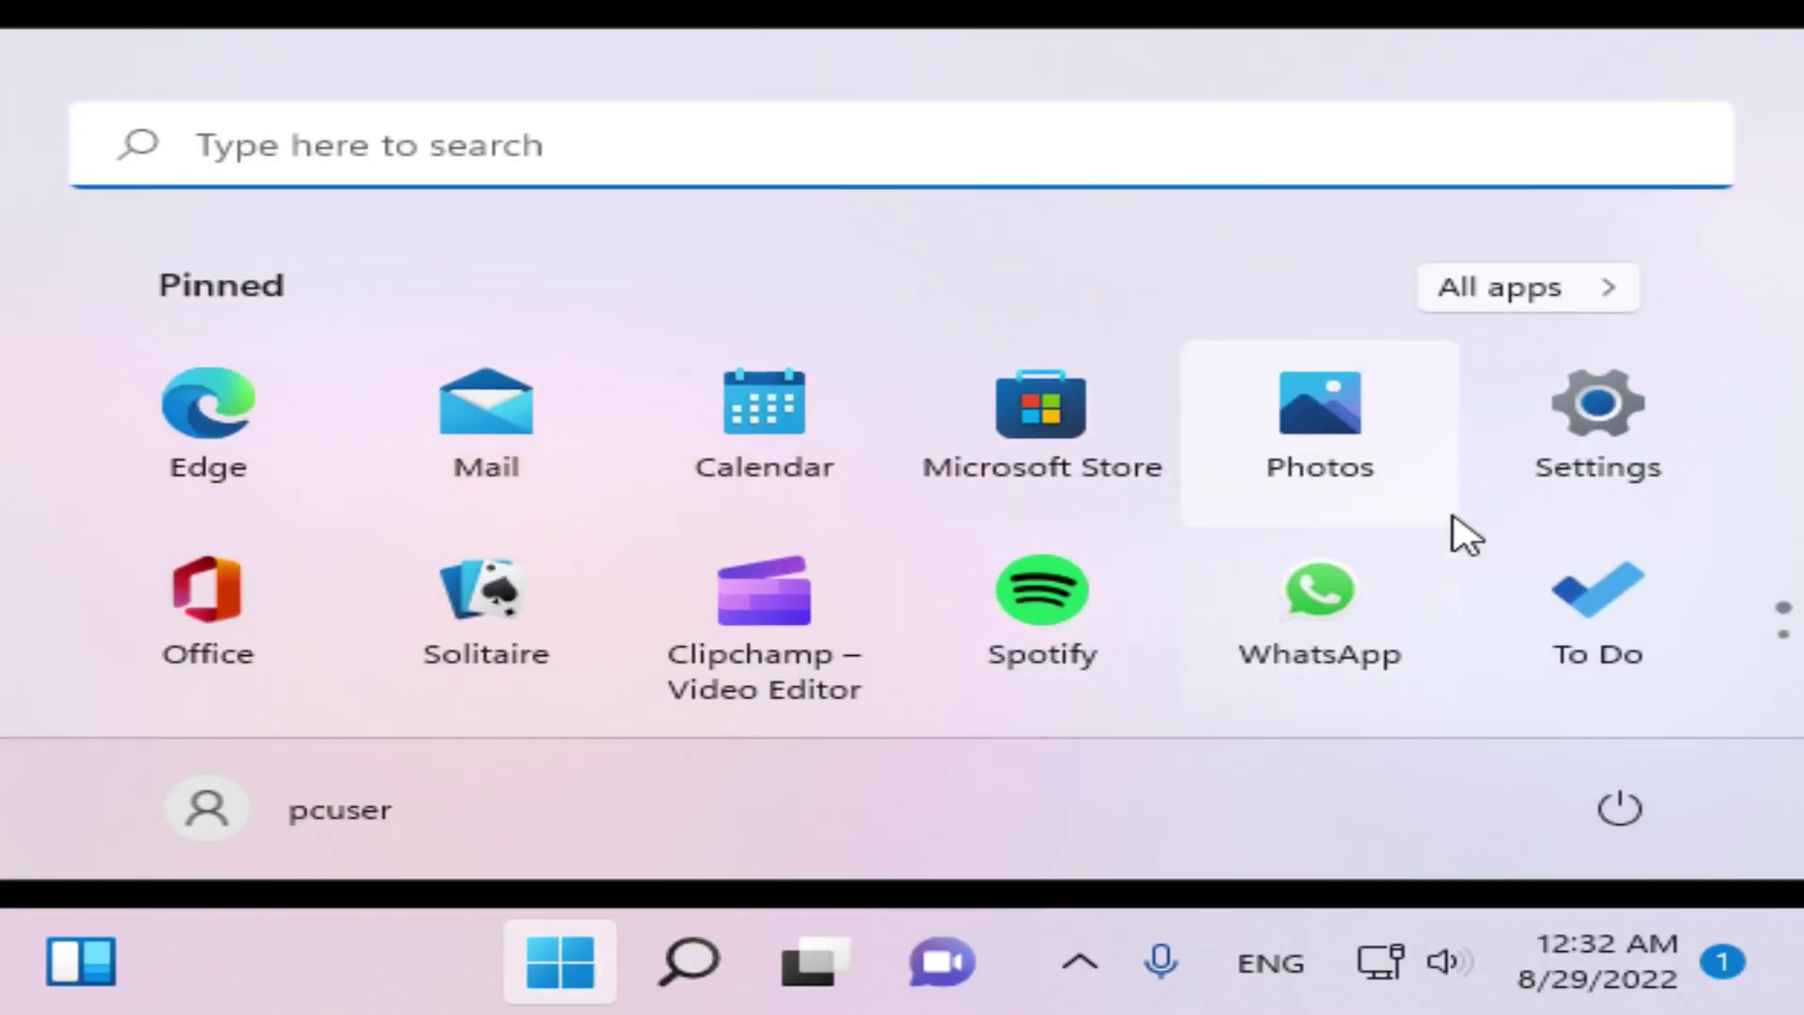
text(run)
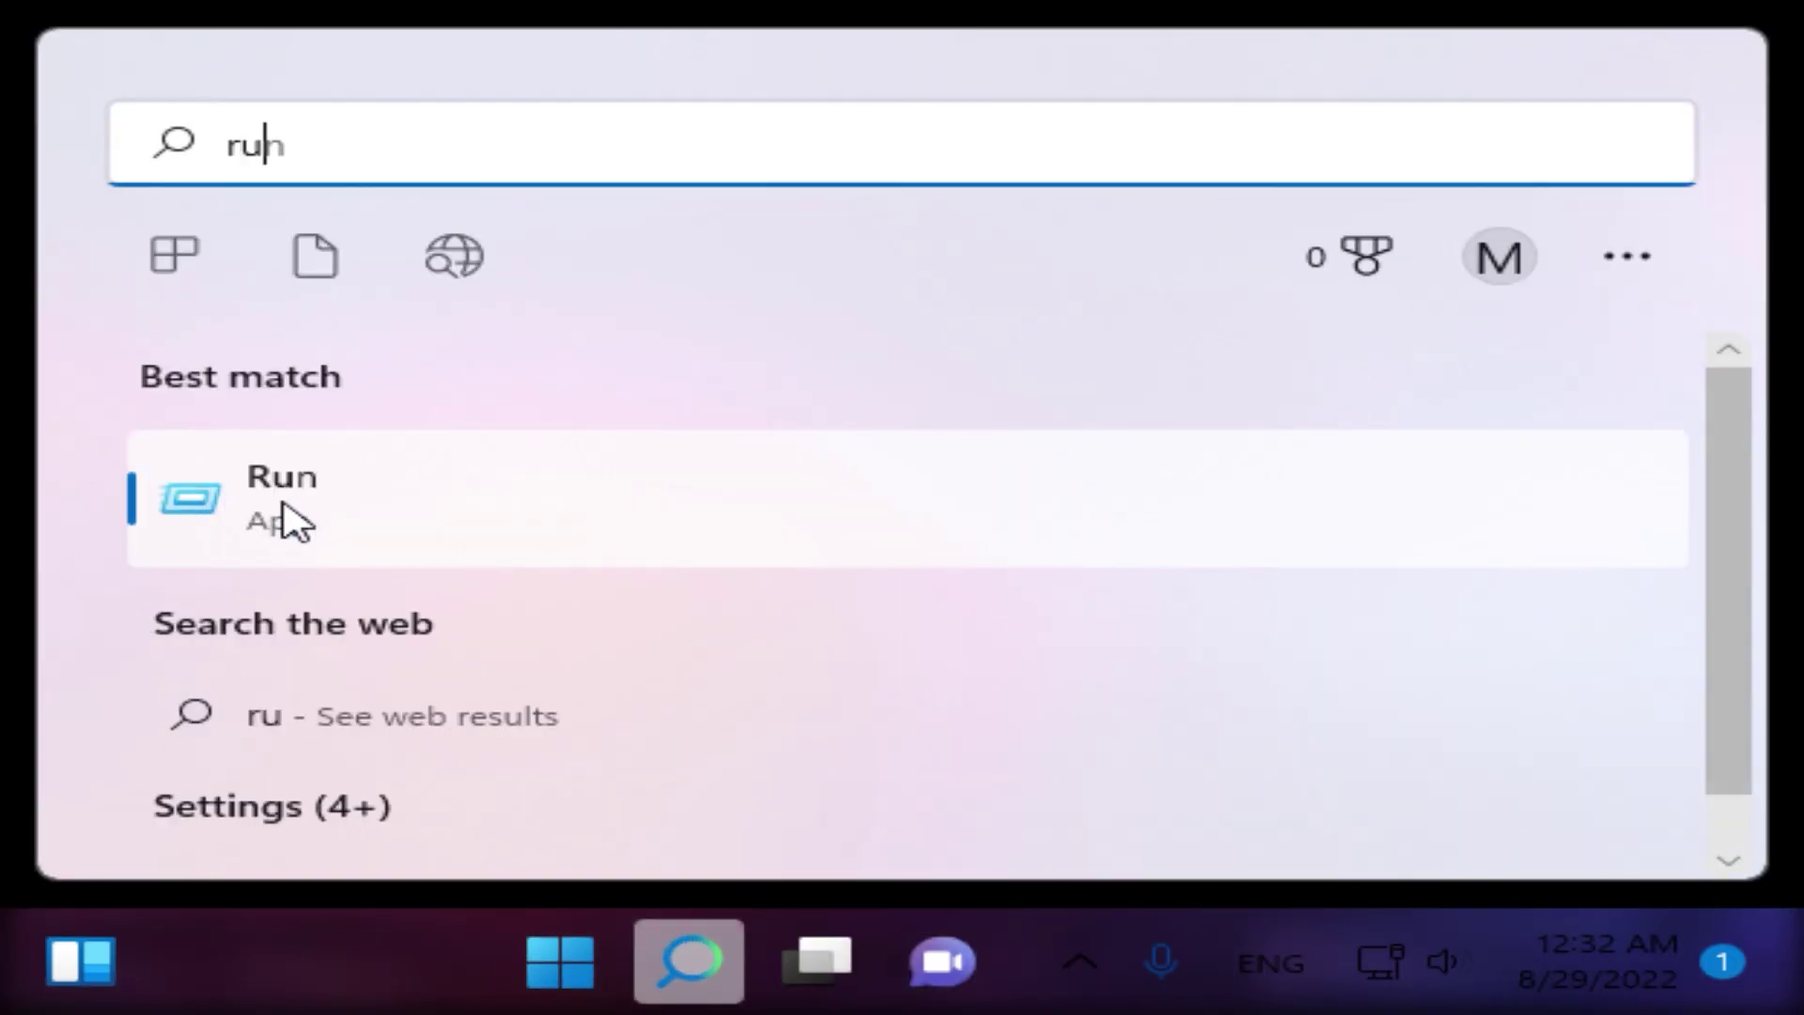
click(293, 522)
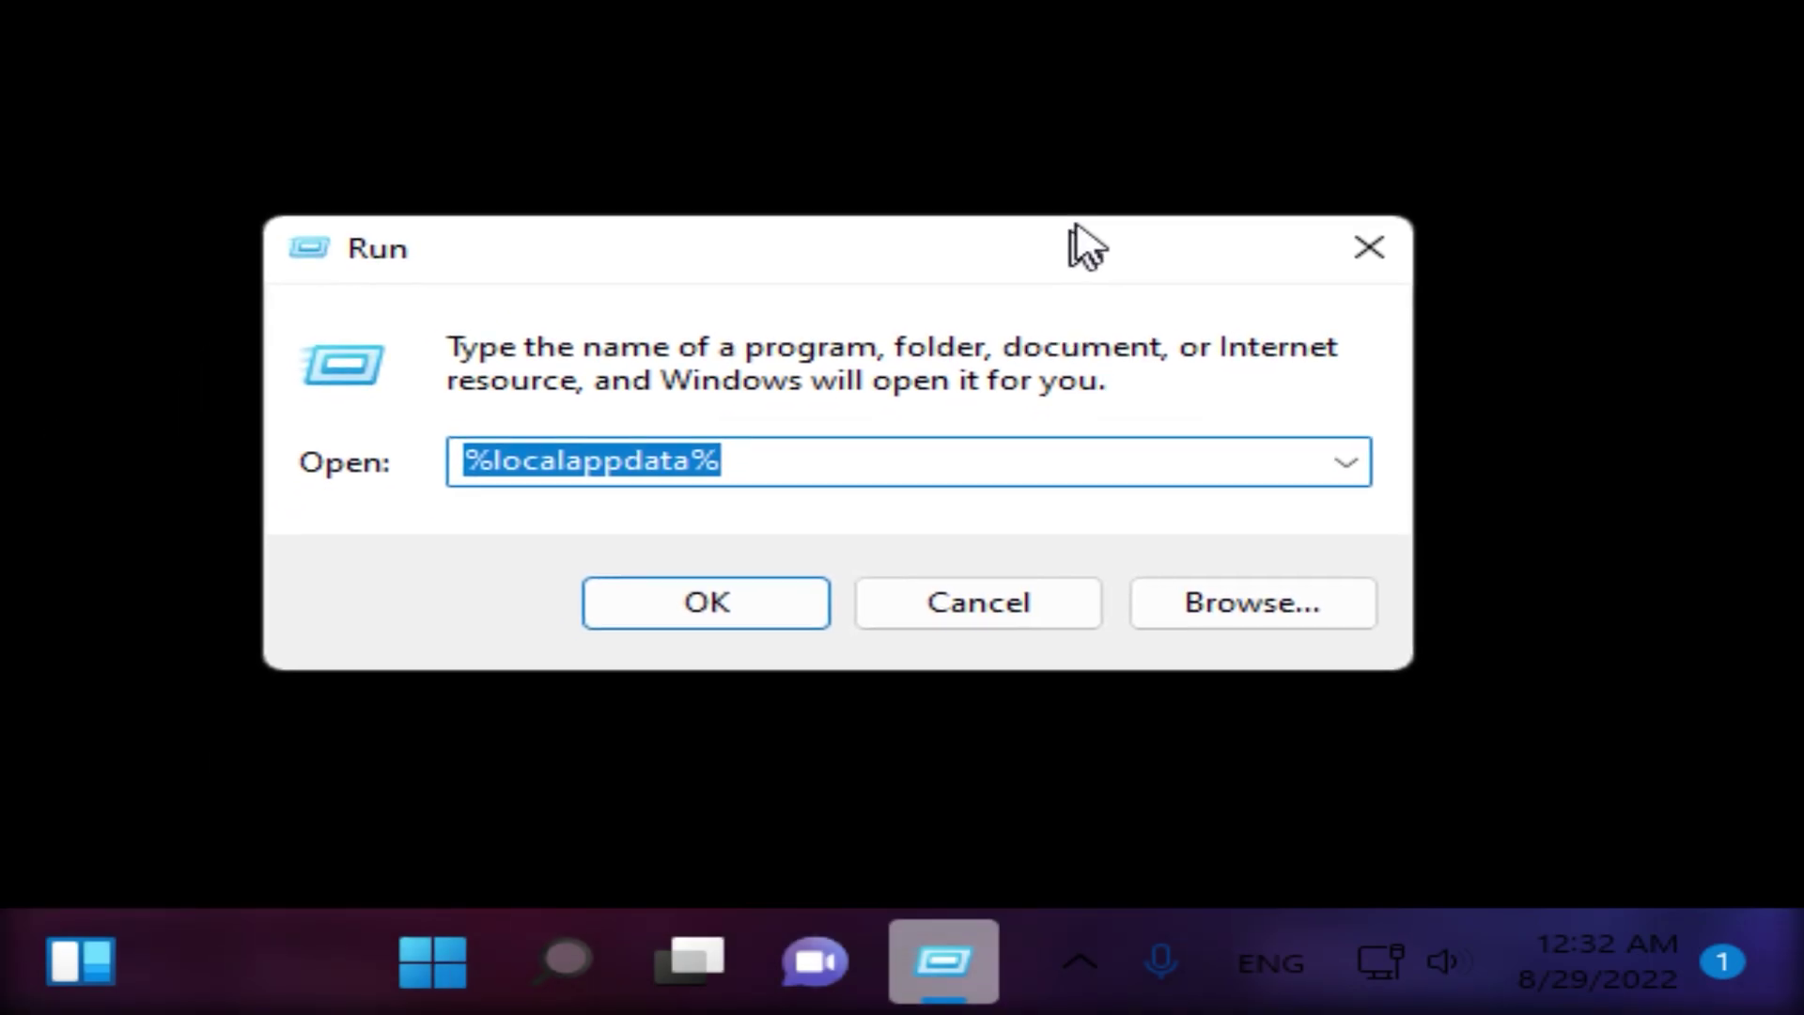
drag(1079, 243, 1218, 185)
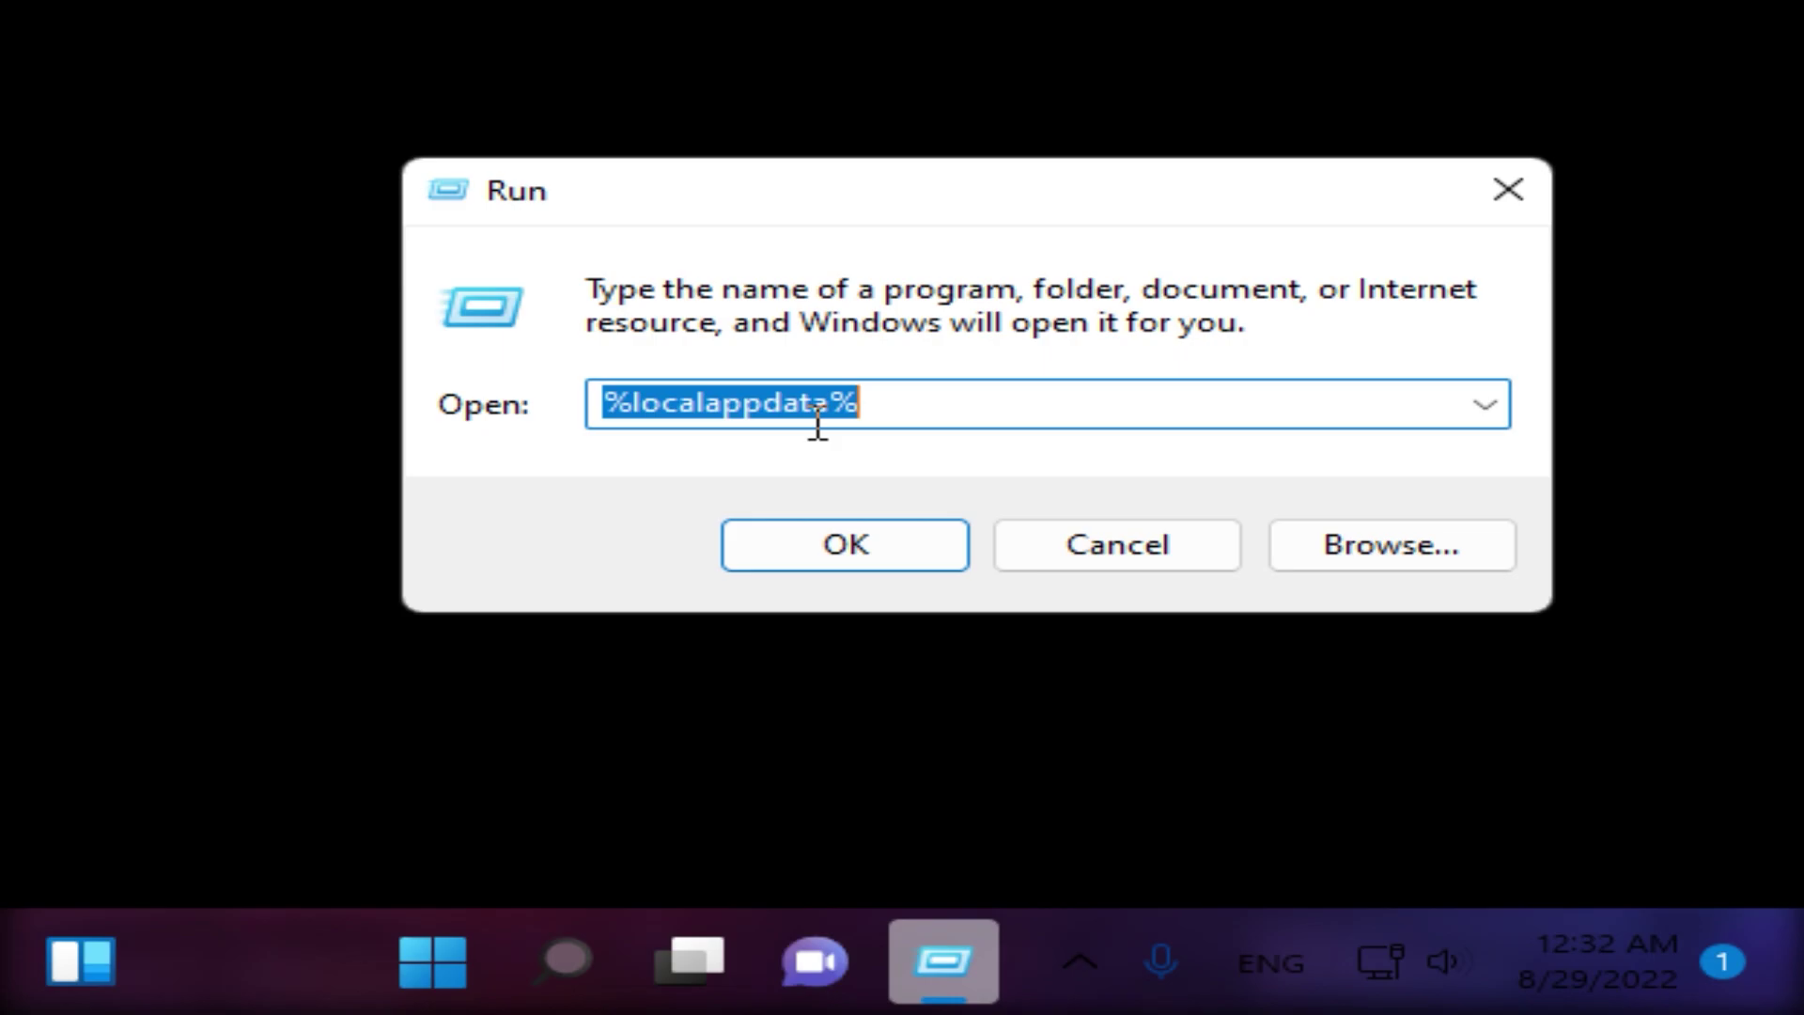
click(914, 548)
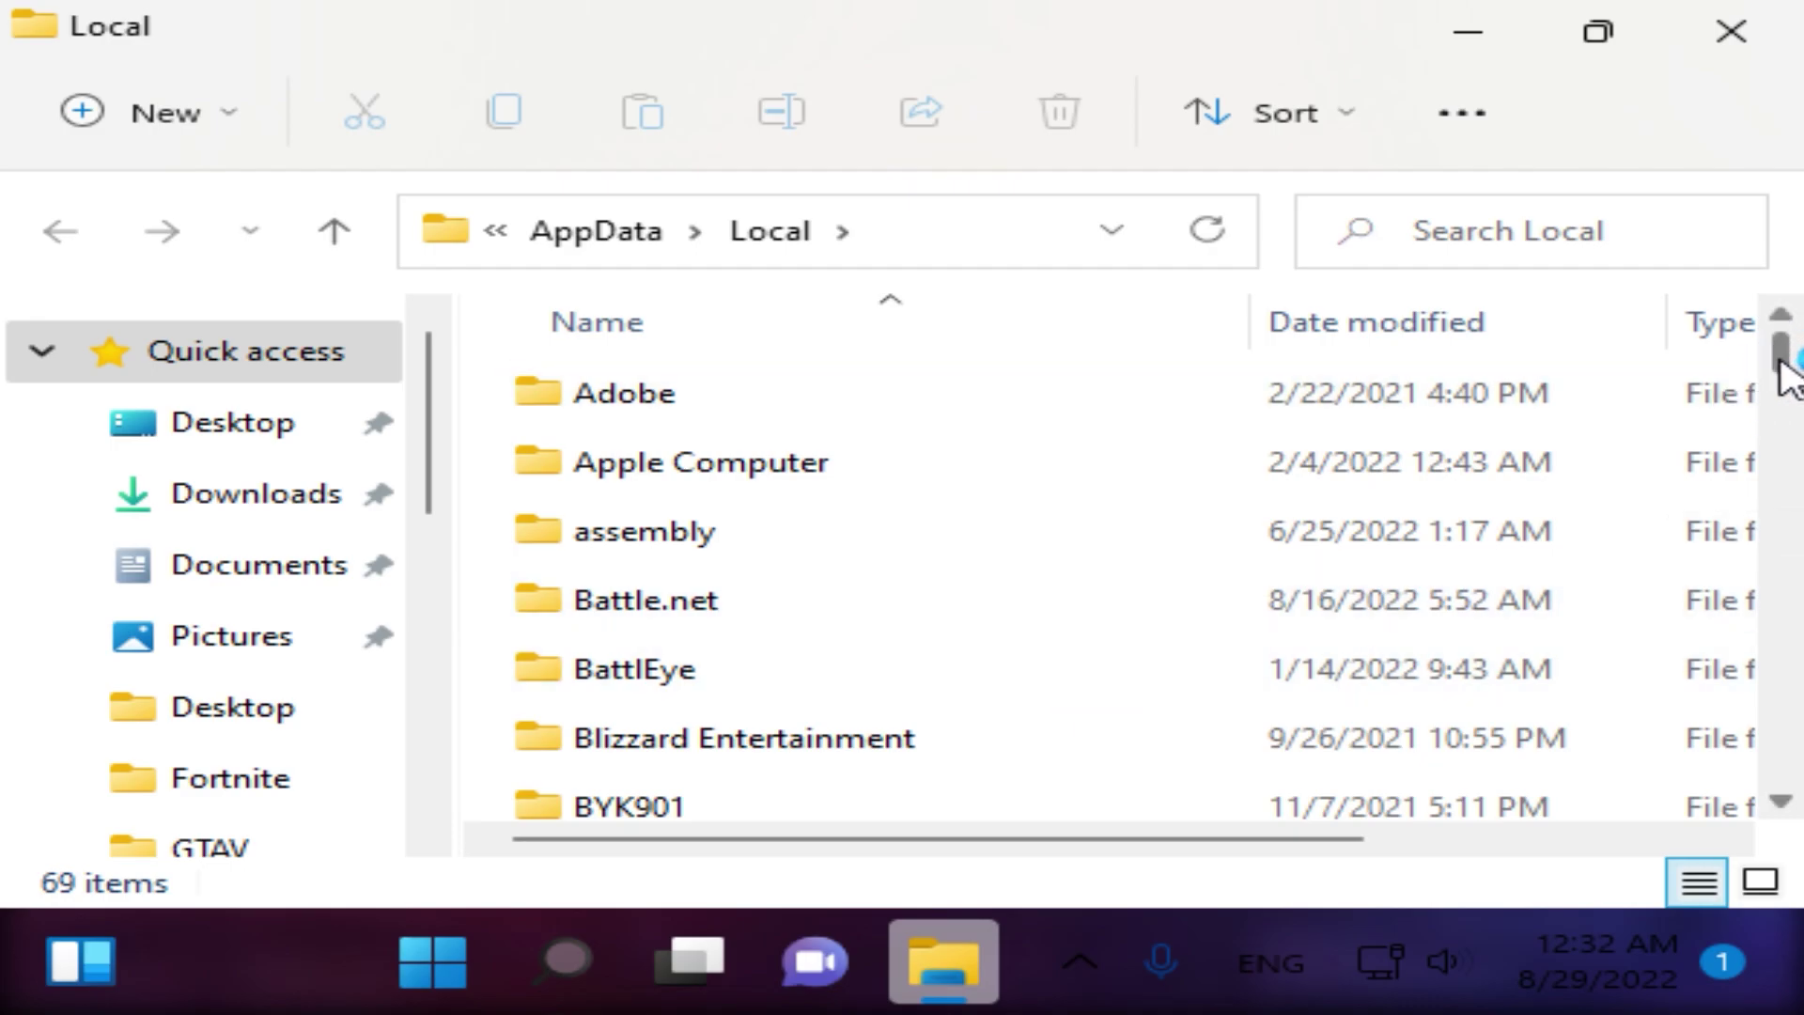
Browse into FortniteGame\Saved\Config\WindowsClient and select the GameUserSettings file.
drag(1788, 371, 1776, 425)
scroll(915, 742, down, 4)
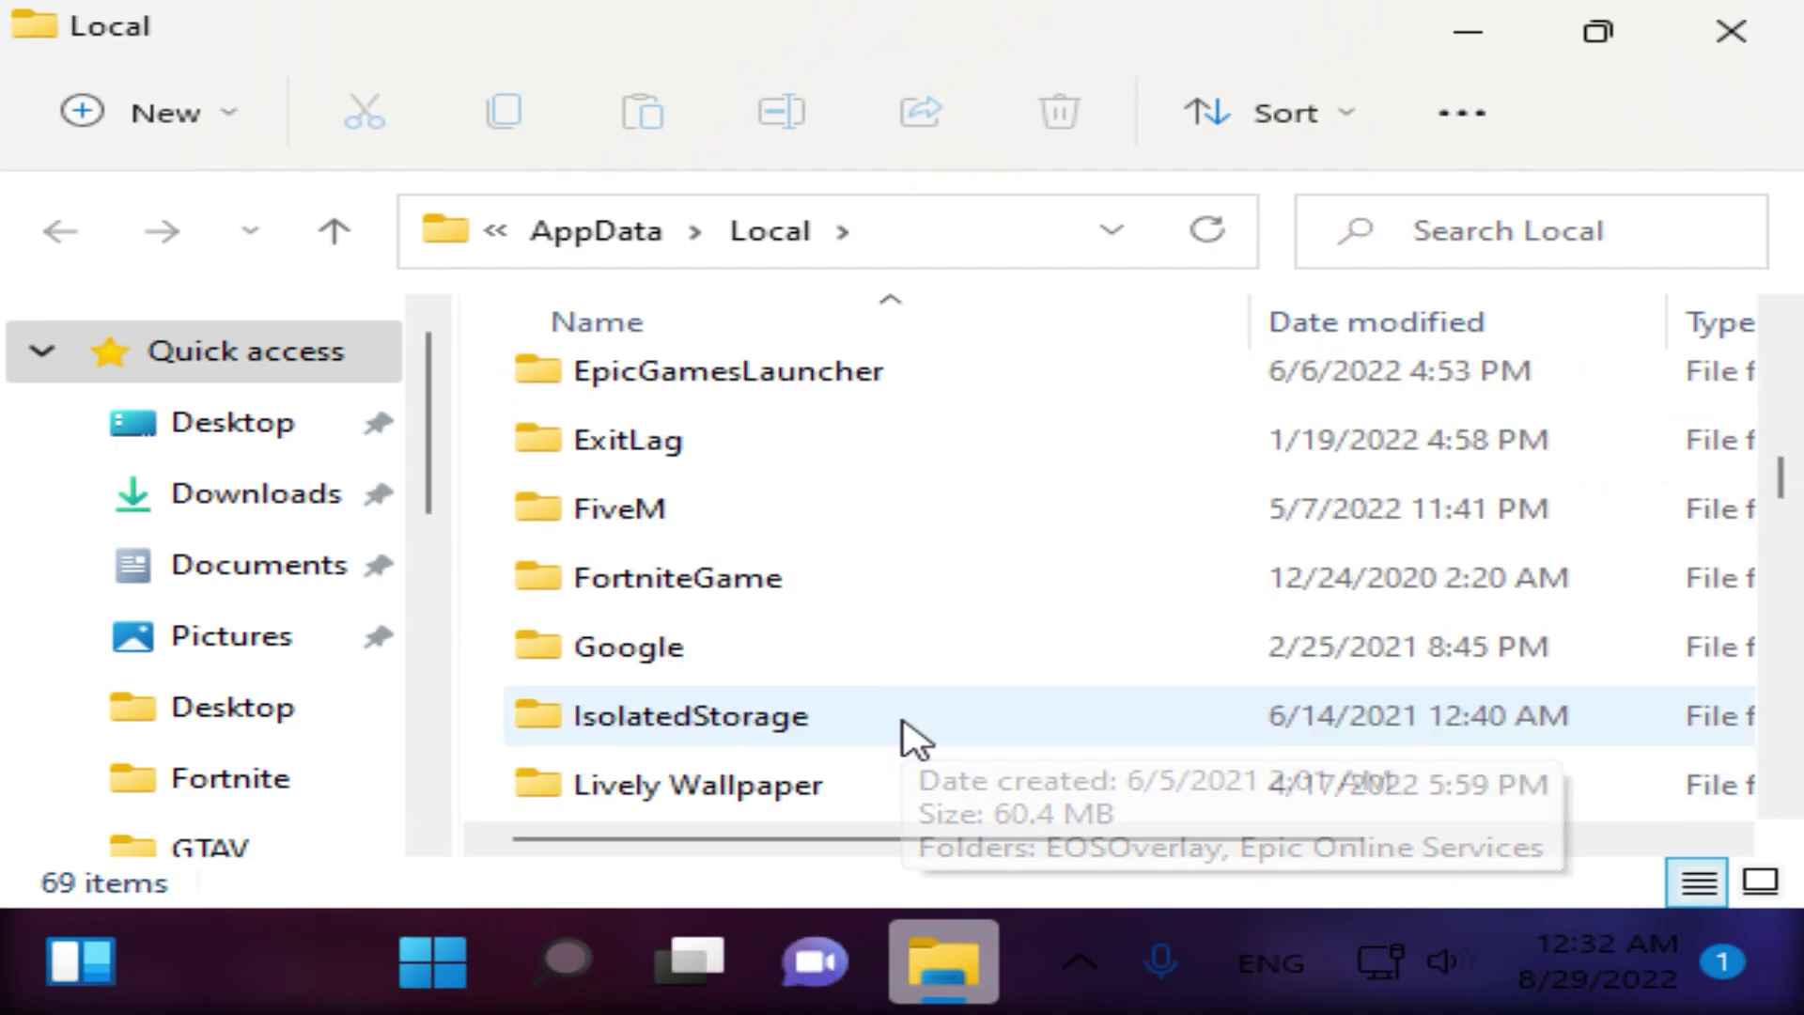
click(865, 578)
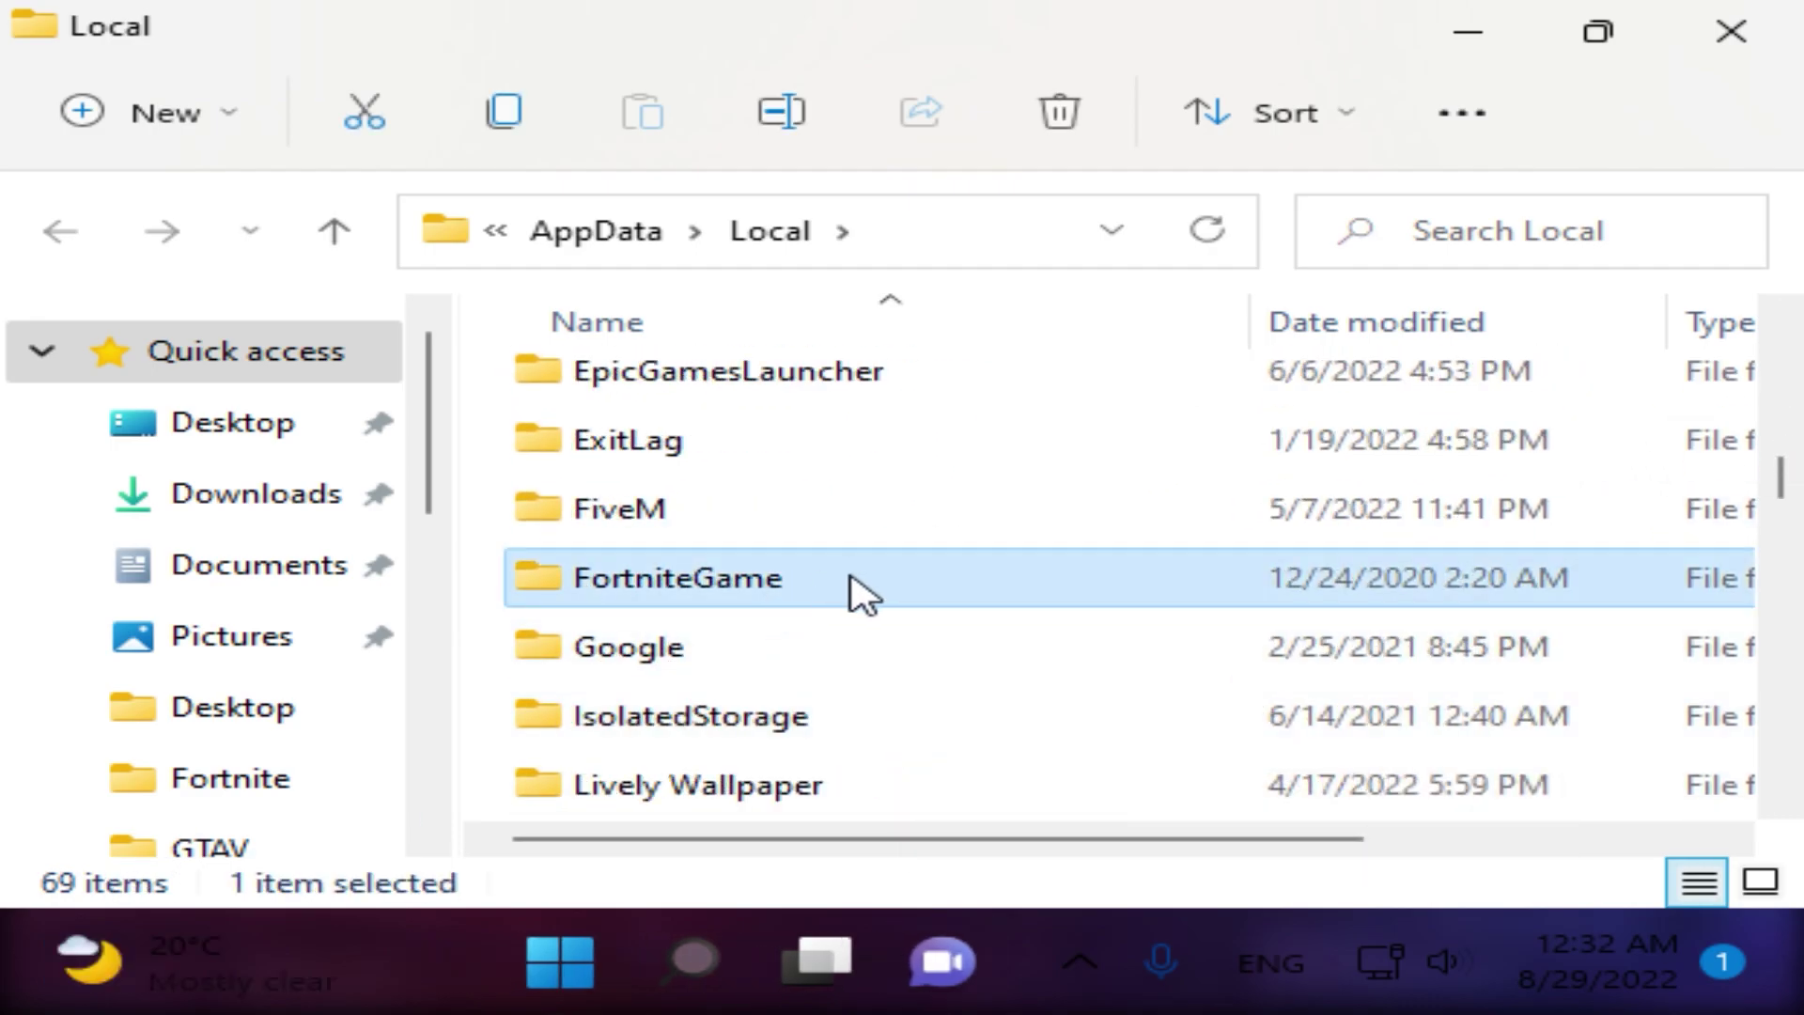
double_click(853, 578)
double_click(717, 397)
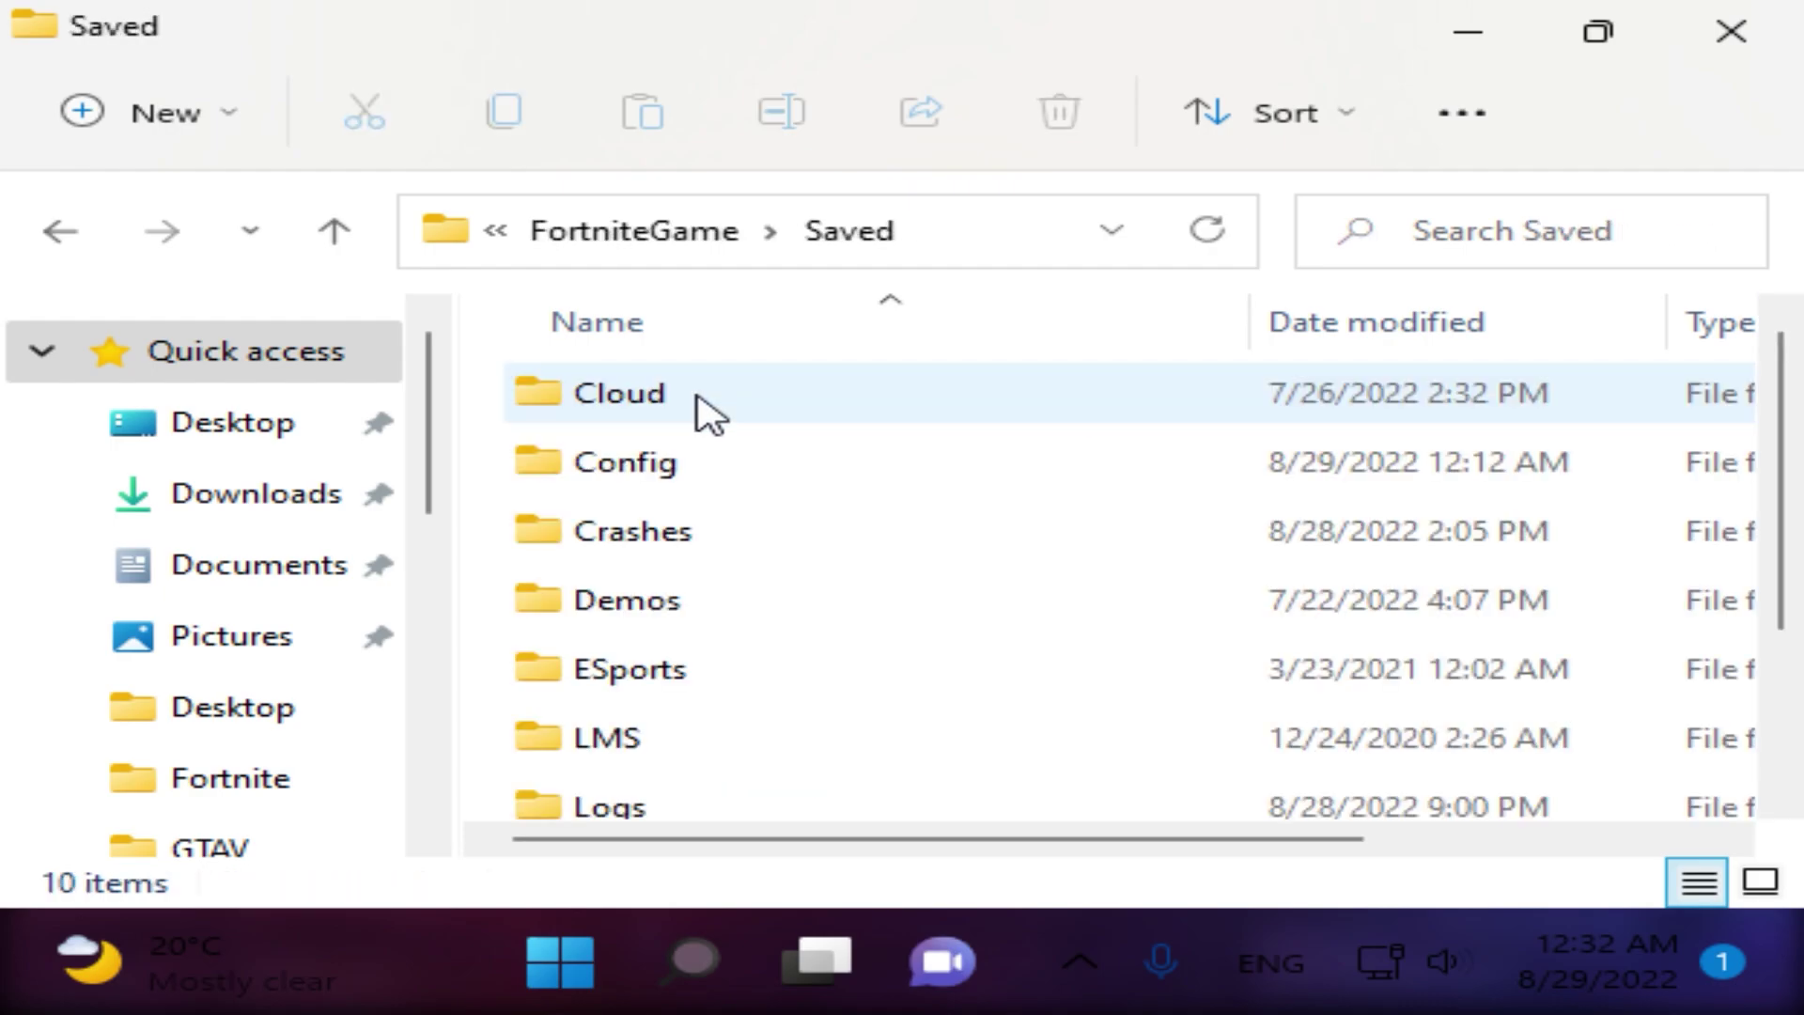
double_click(770, 465)
double_click(790, 467)
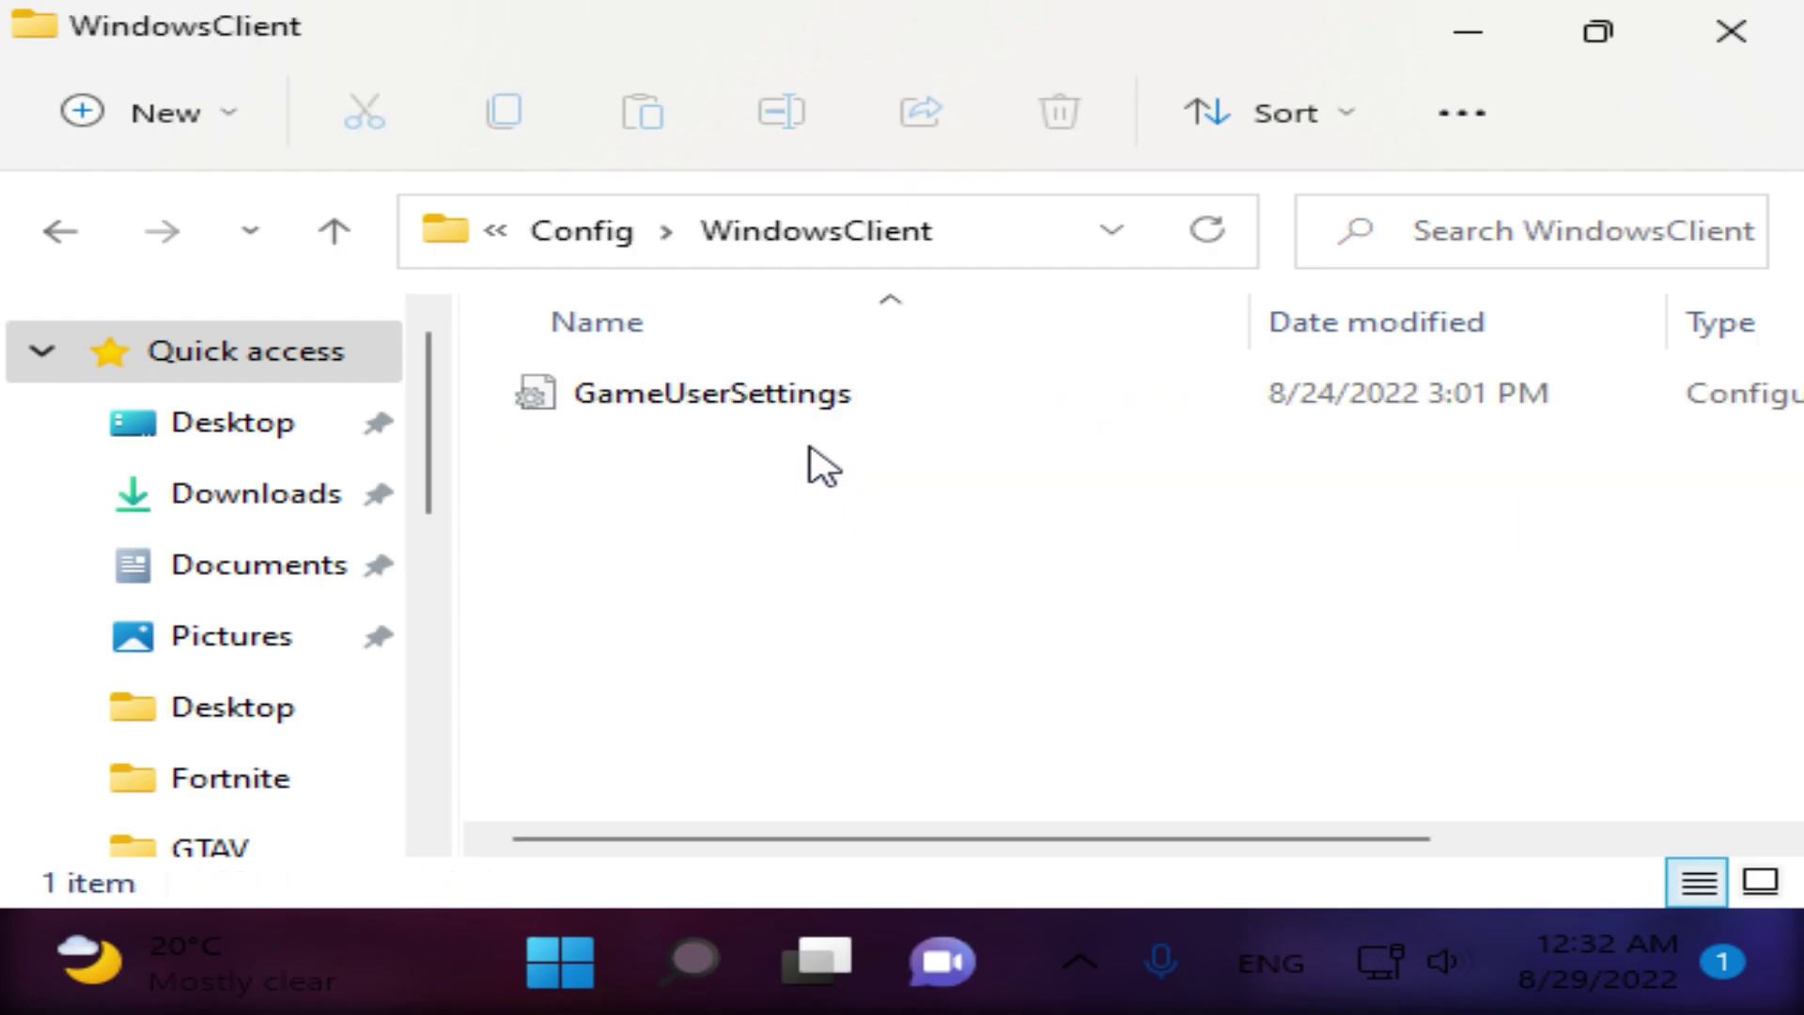
click(881, 407)
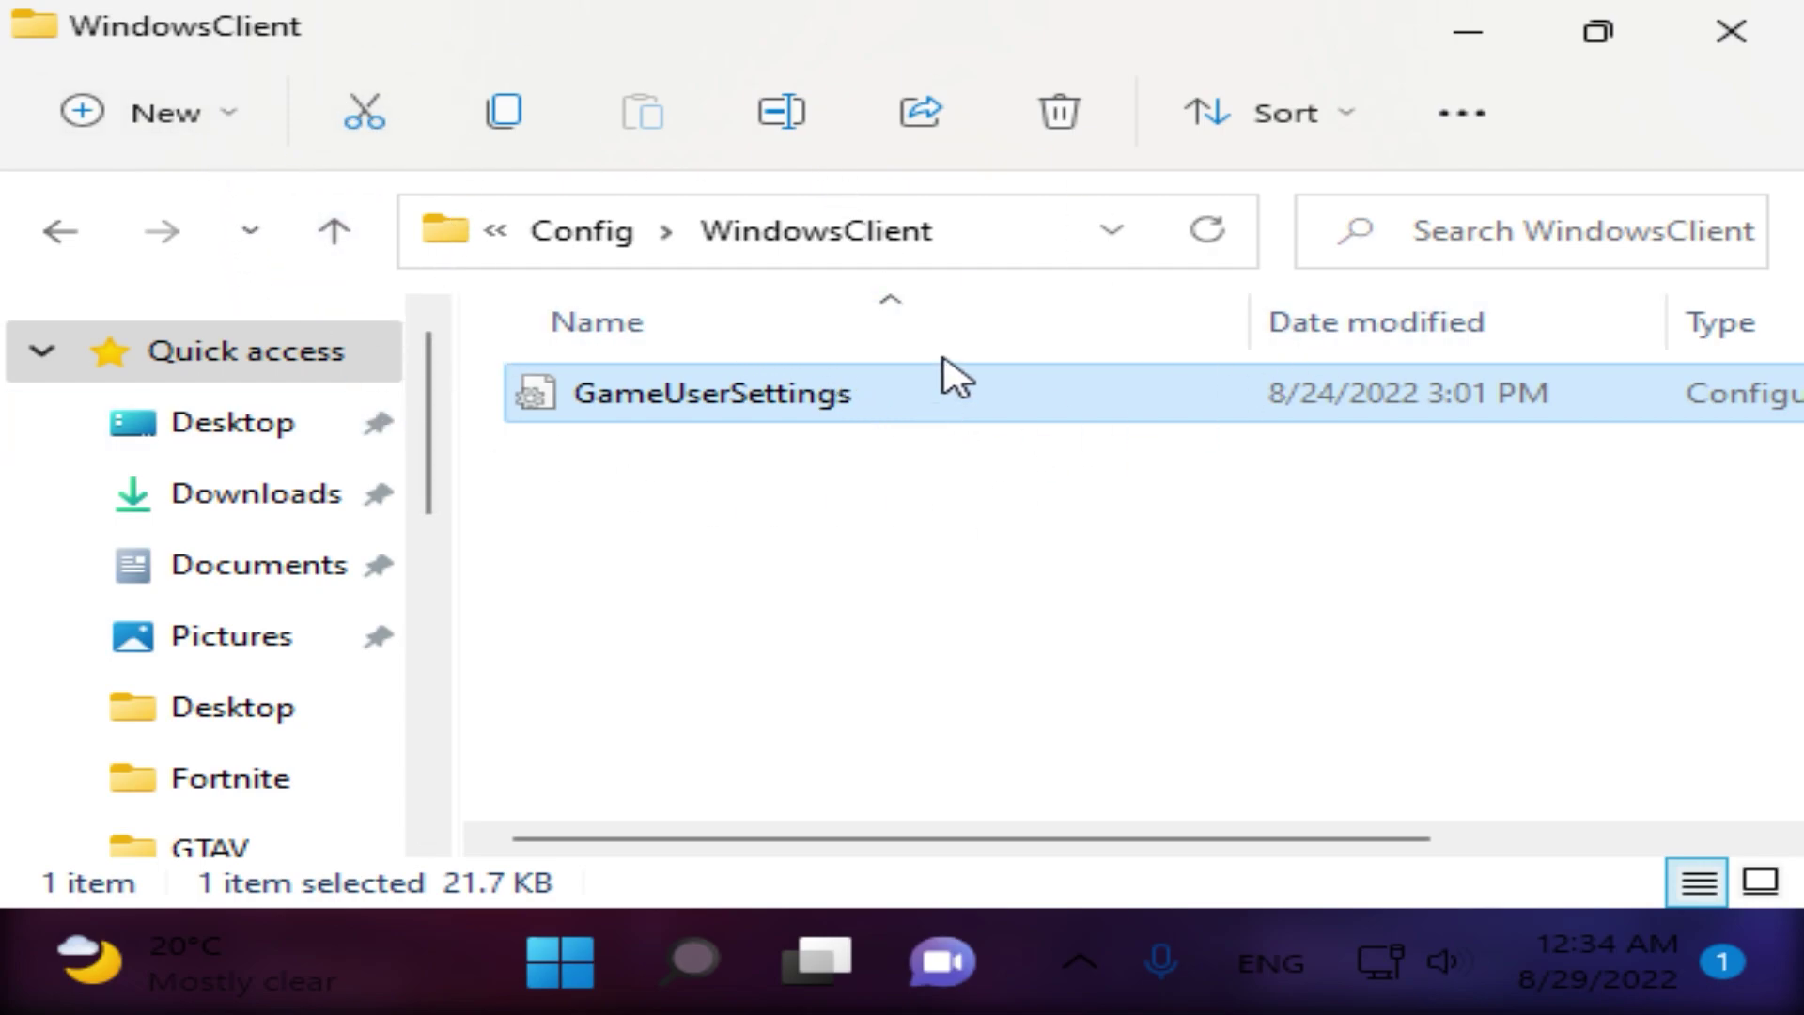
Open GameUserSettings in Notepad and change ResolutionSizeX from 1650 to 623 and ResolutionSizeY from 1080 to 456.
double_click(940, 418)
scroll(620, 386, down, 6)
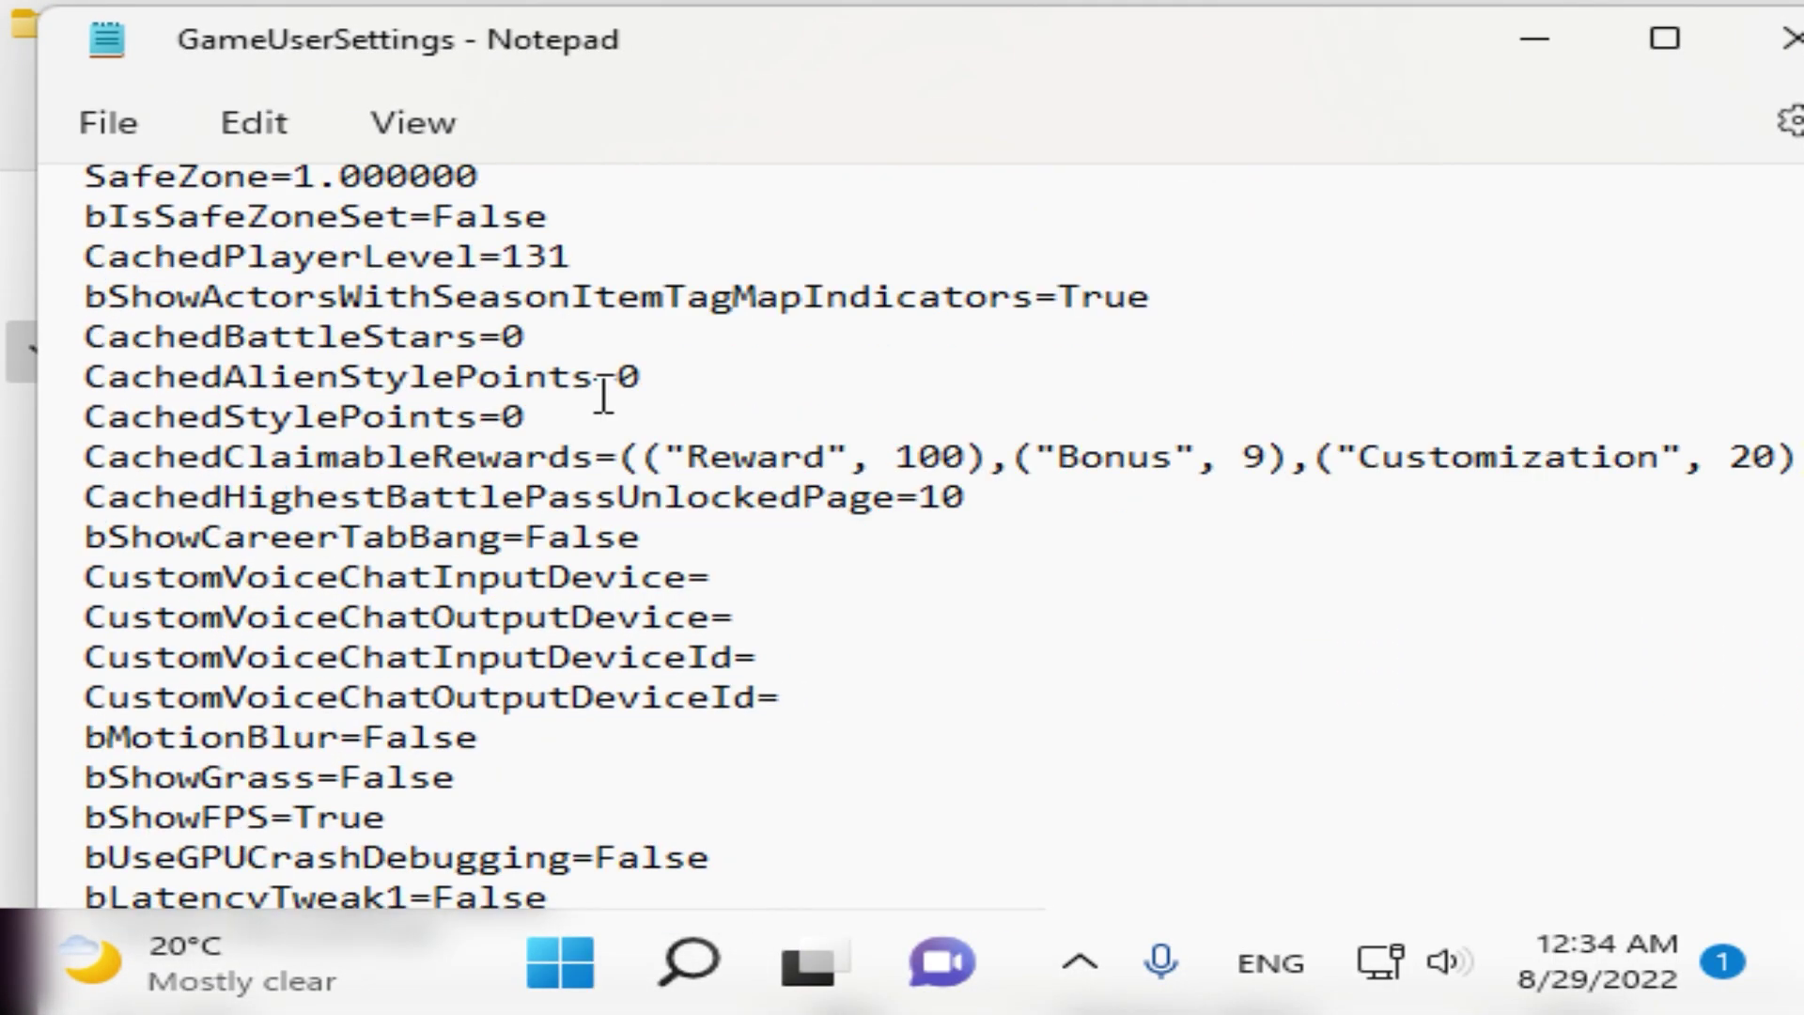
scroll(647, 391, down, 13)
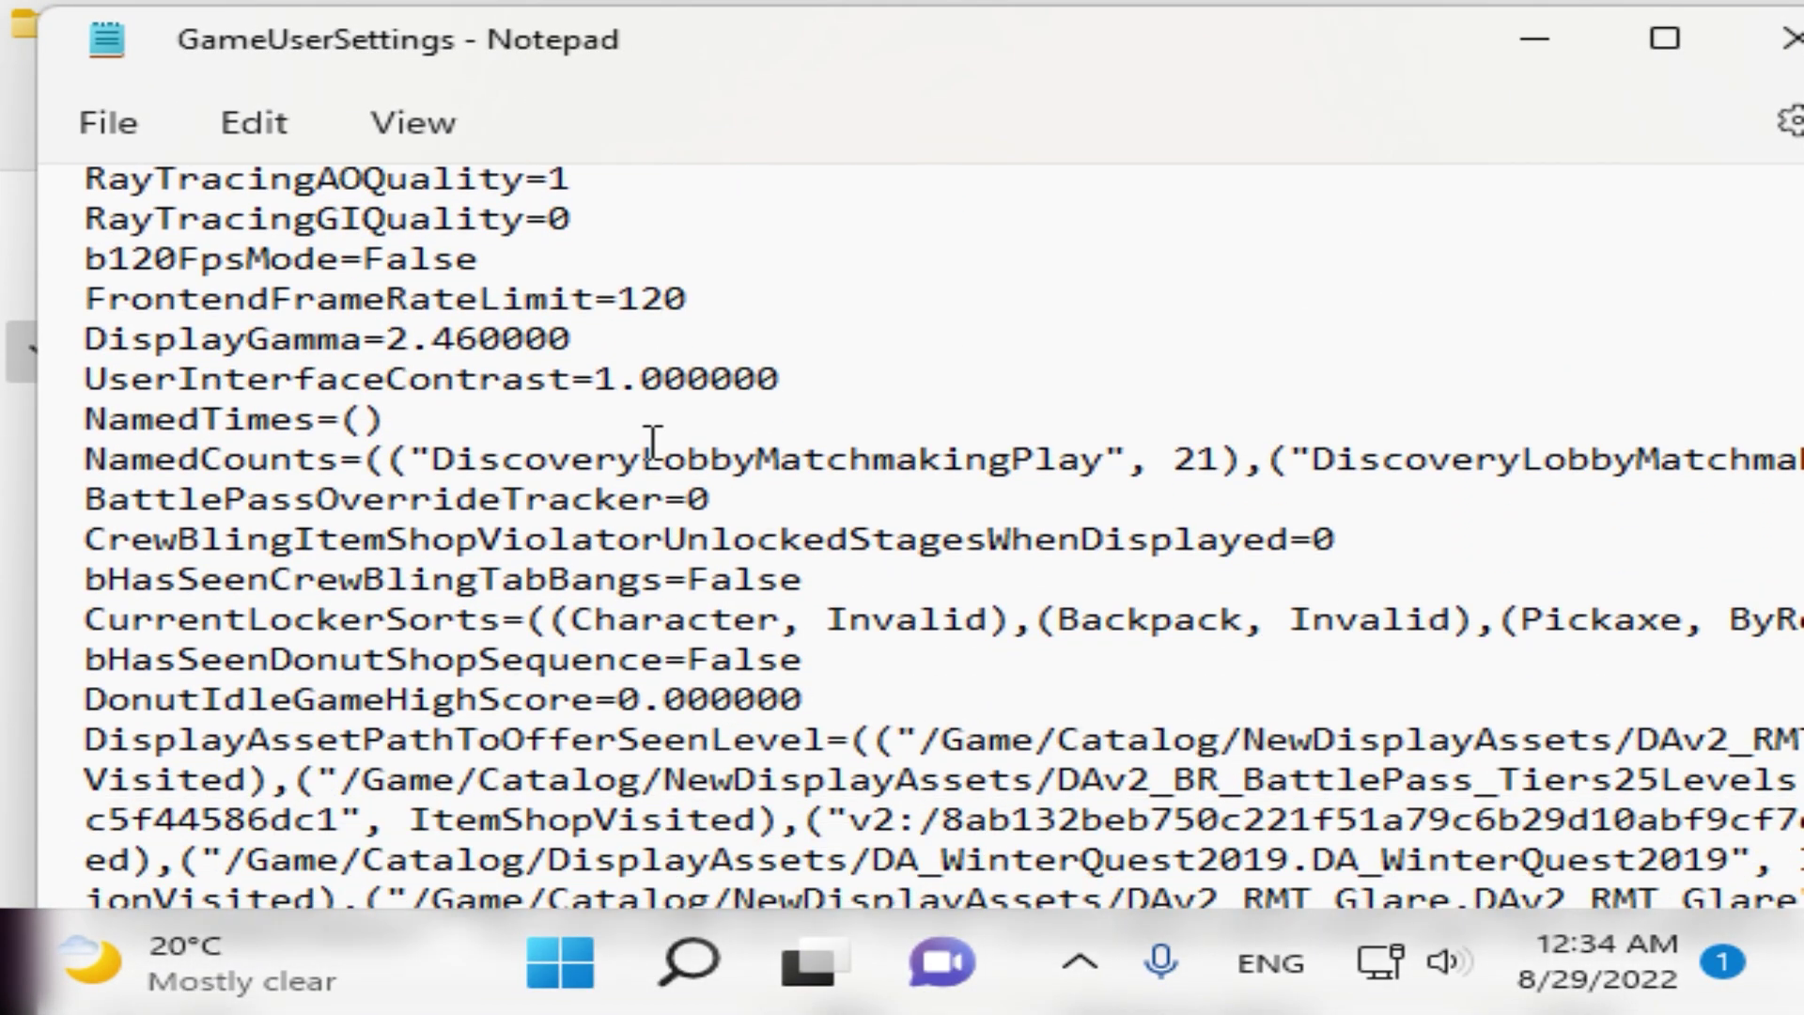
scroll(645, 458, down, 20)
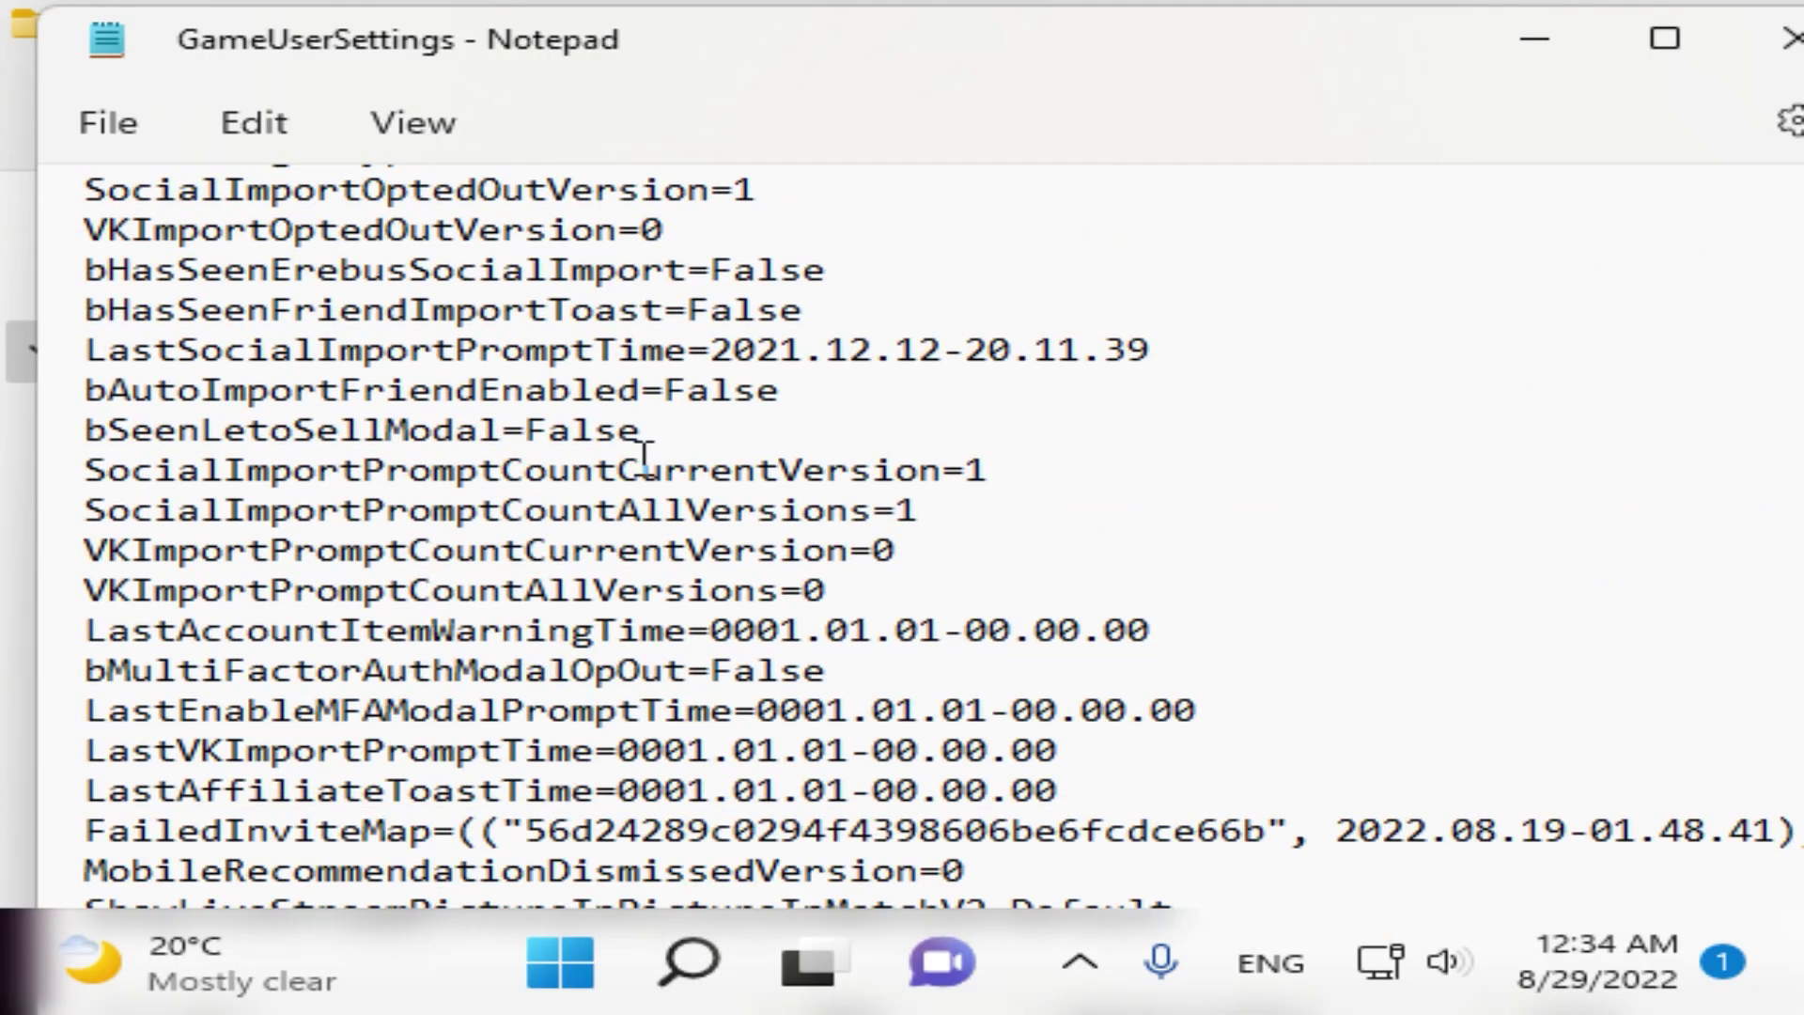
scroll(665, 508, down, 5)
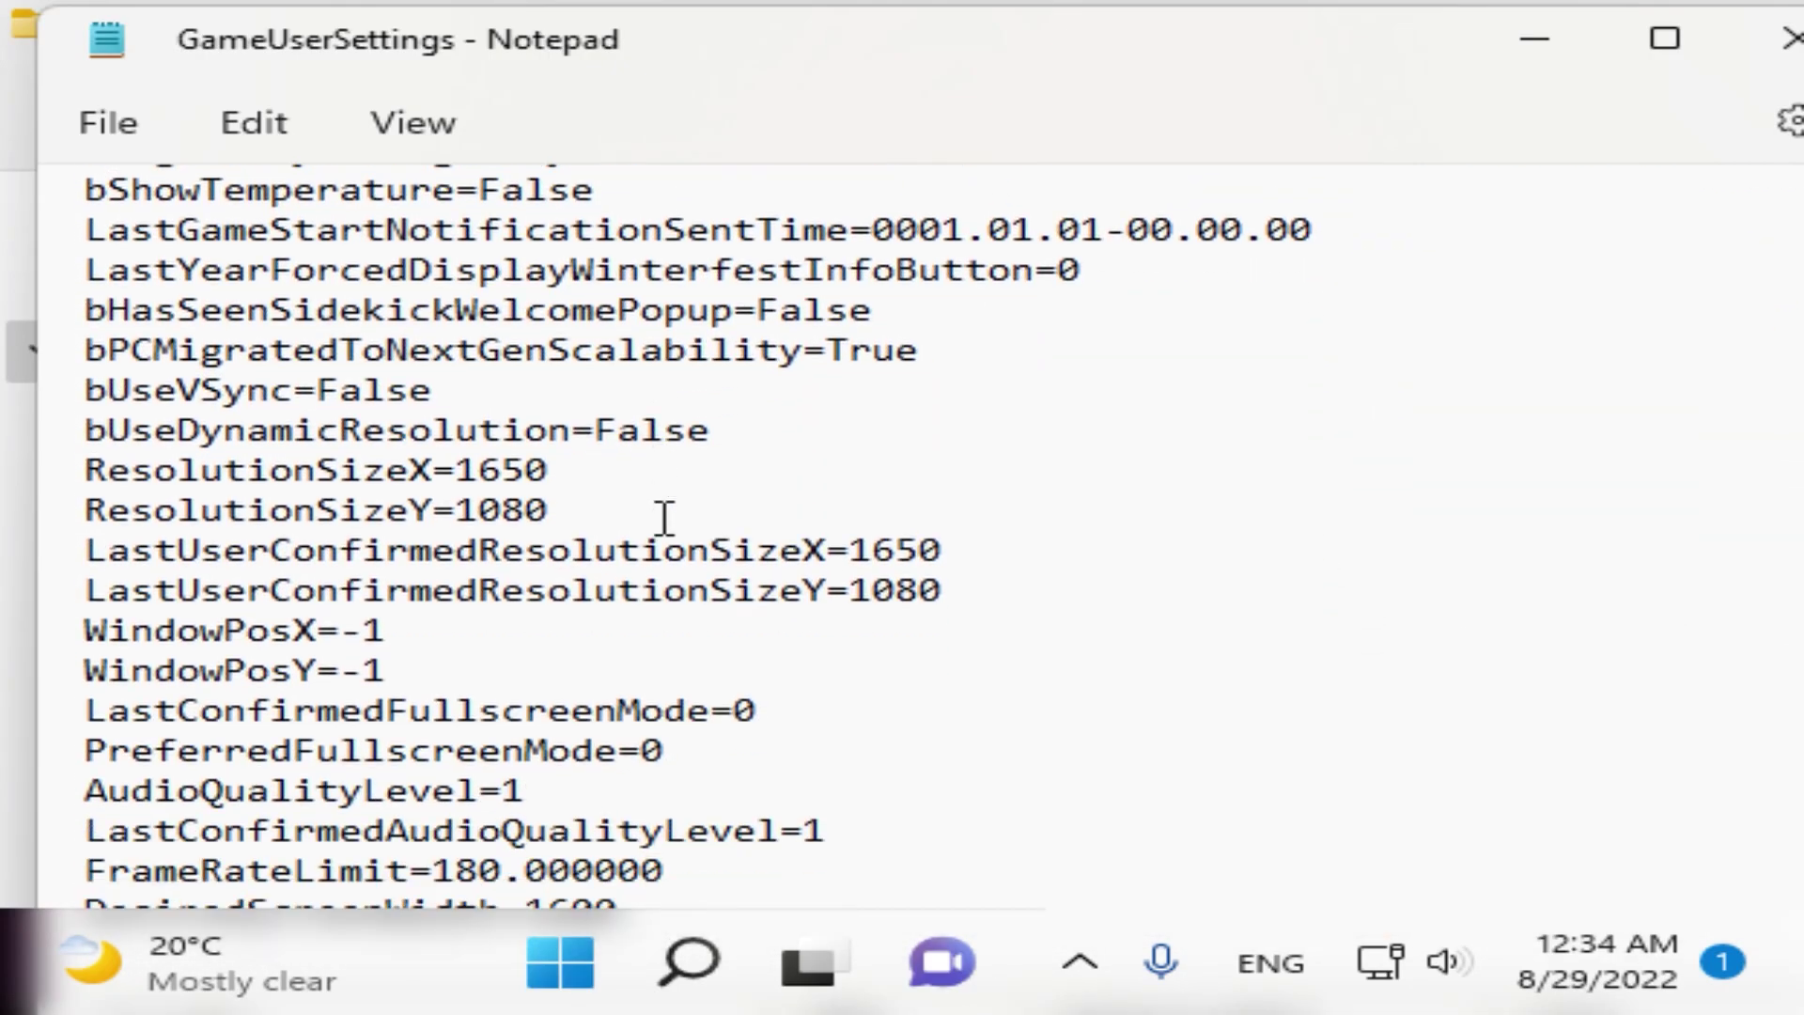
drag(550, 470, 458, 470)
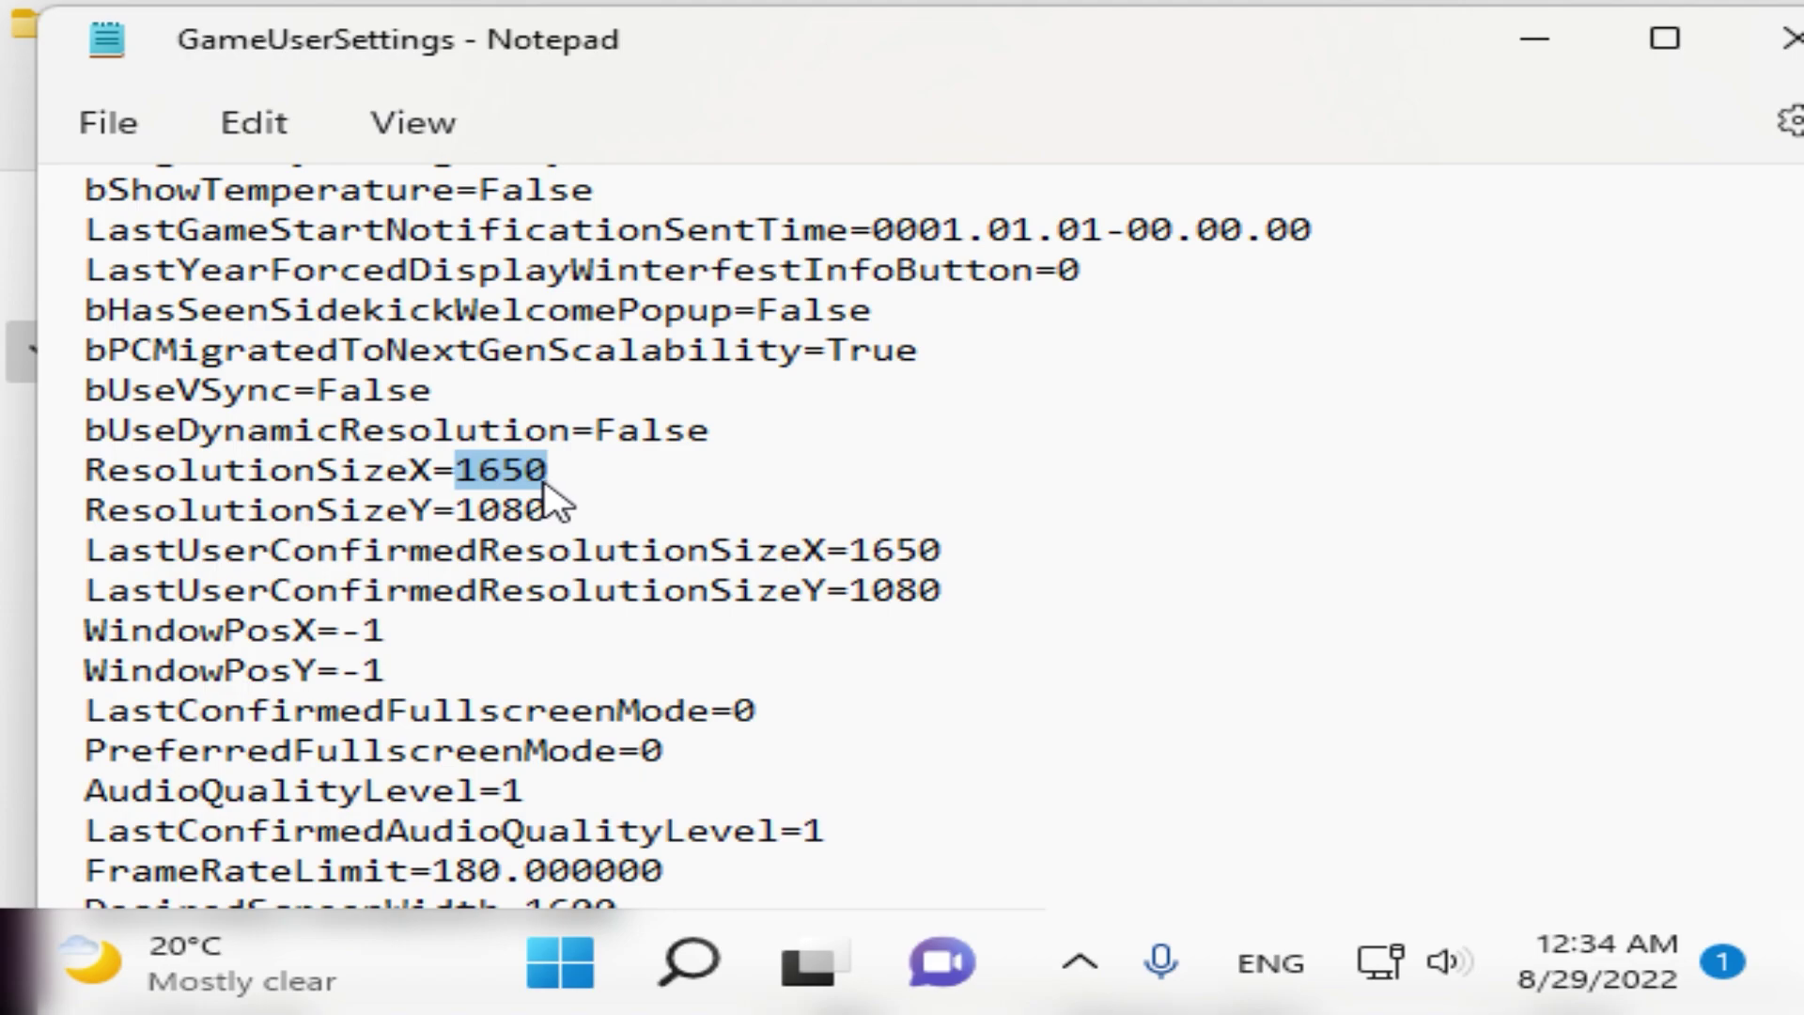
text(63)
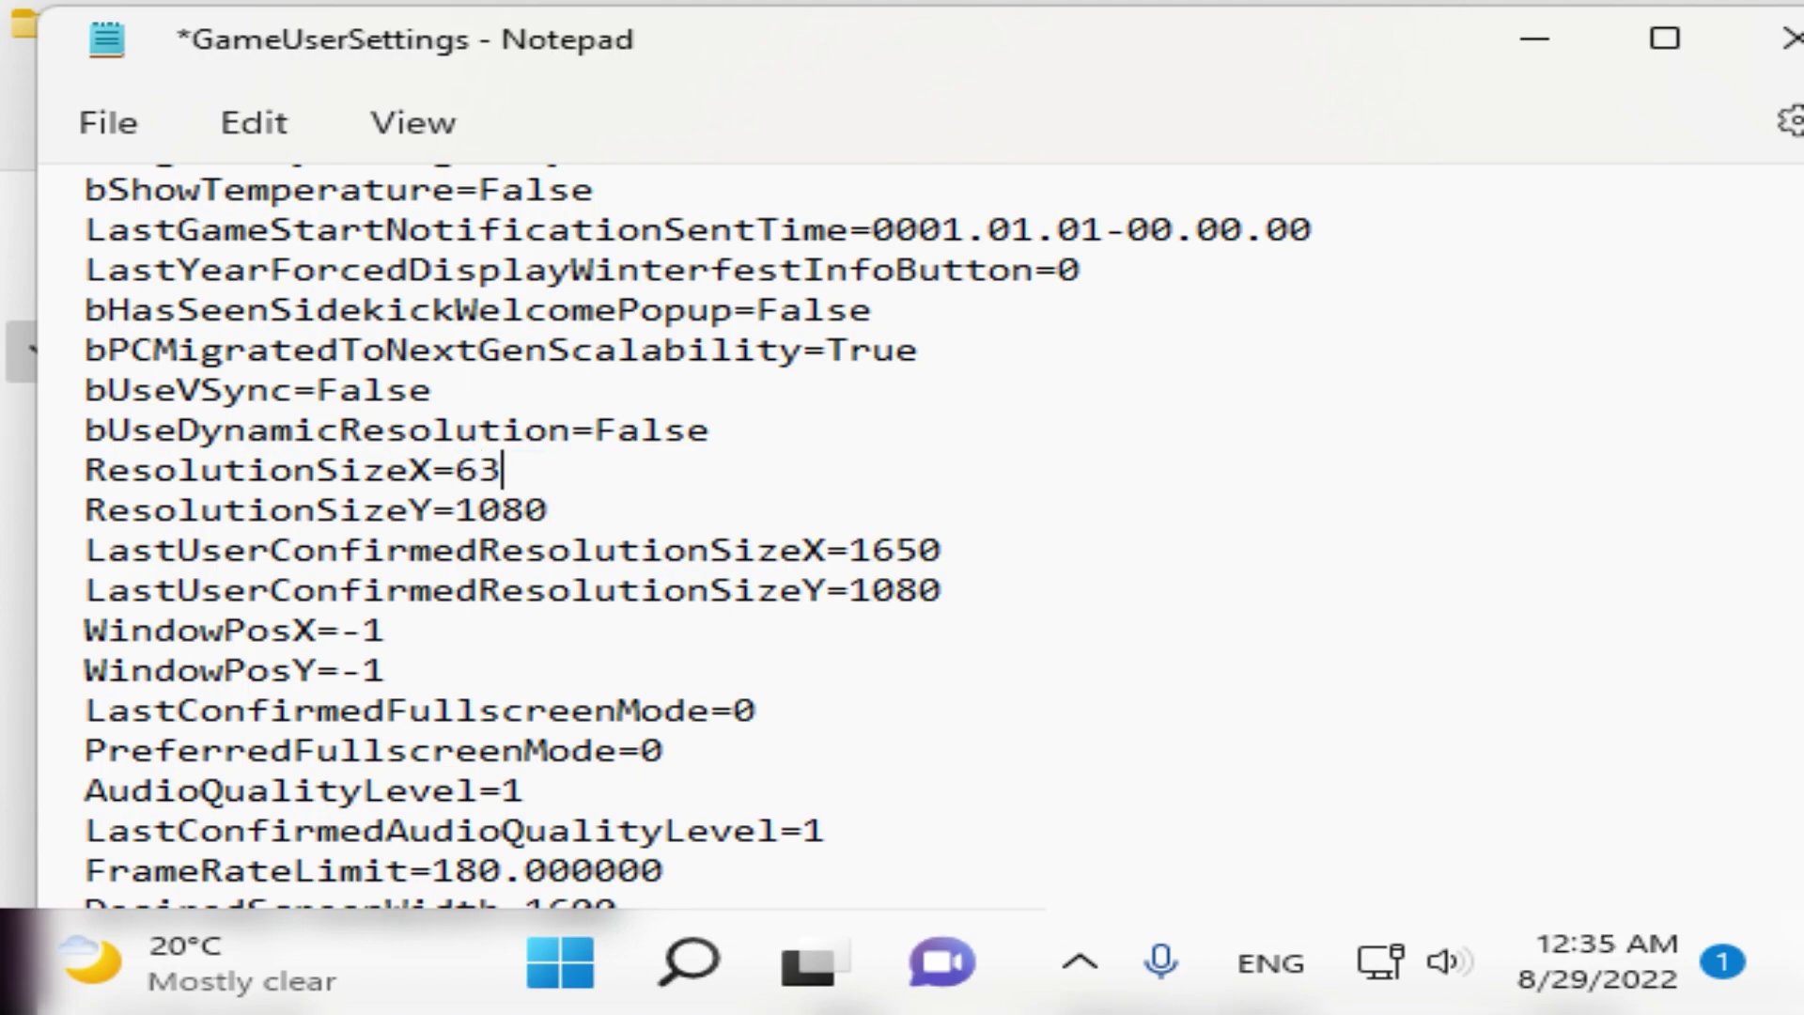
key(BackSpace)
text(23)
drag(699, 513, 455, 513)
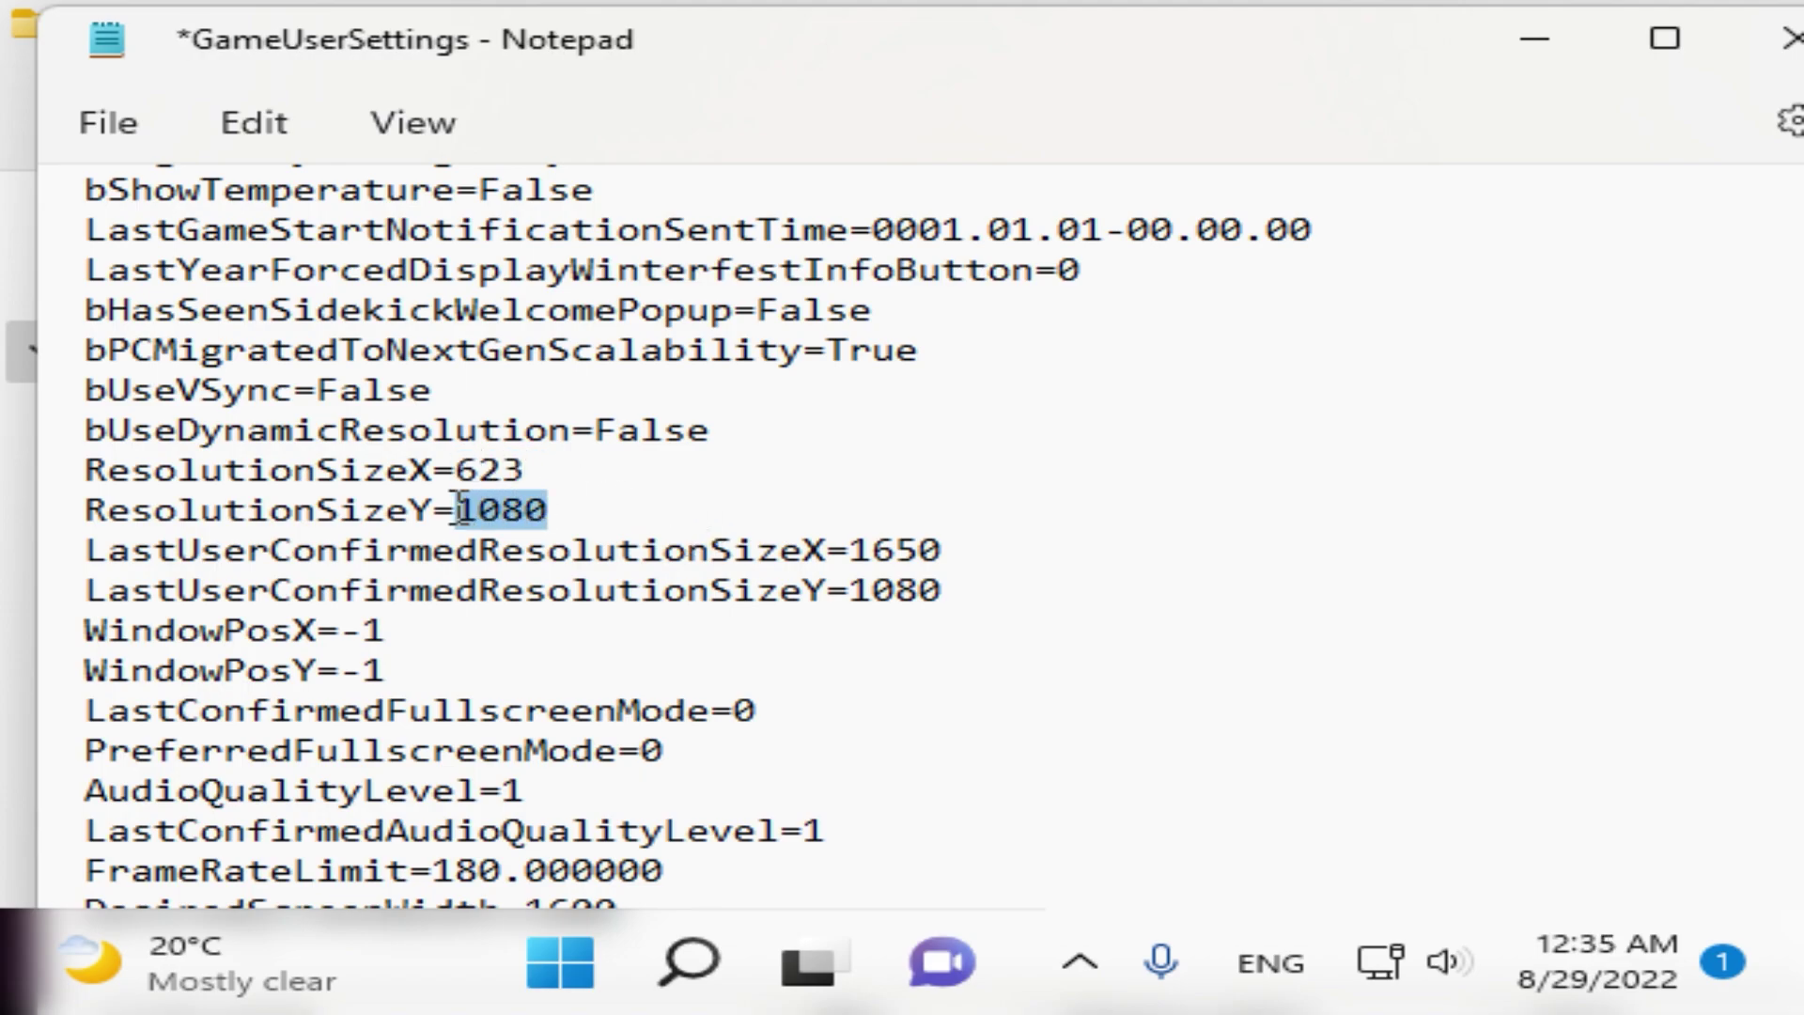
text(456)
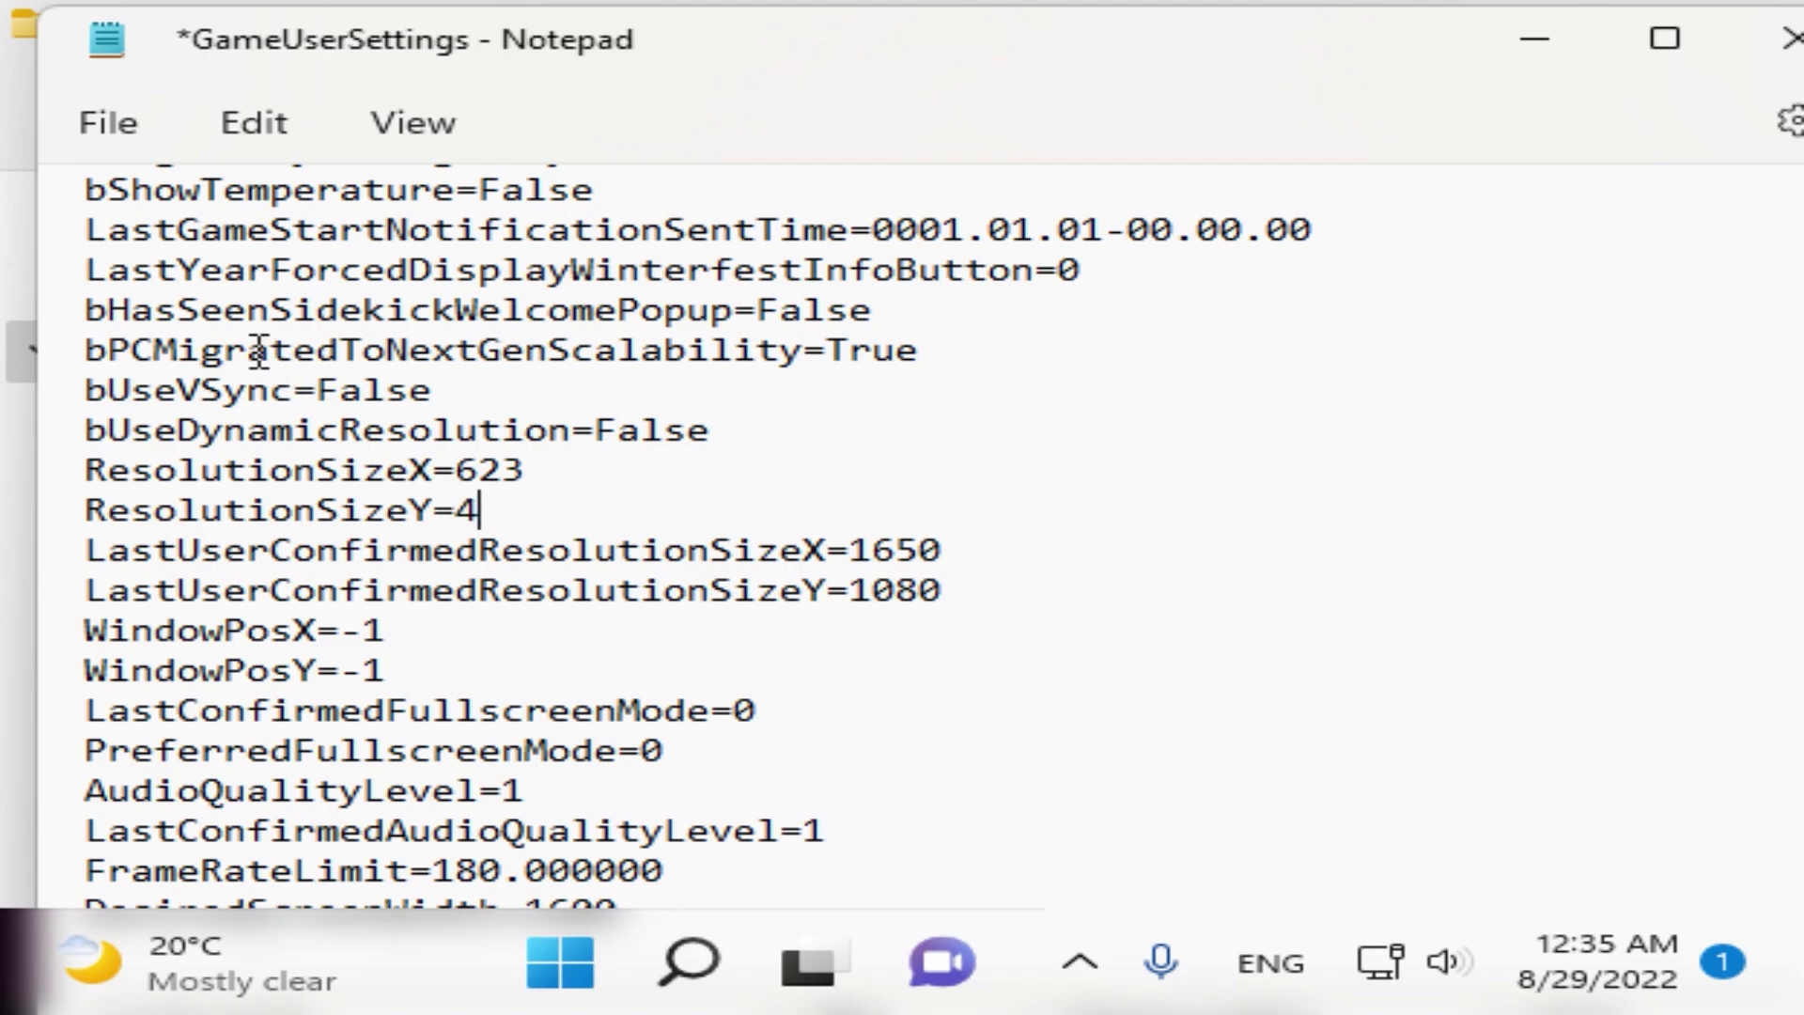
Cancel the Save as dialog, close GameUserSettings with Don't save, and close File Explorer.
click(70, 122)
click(207, 437)
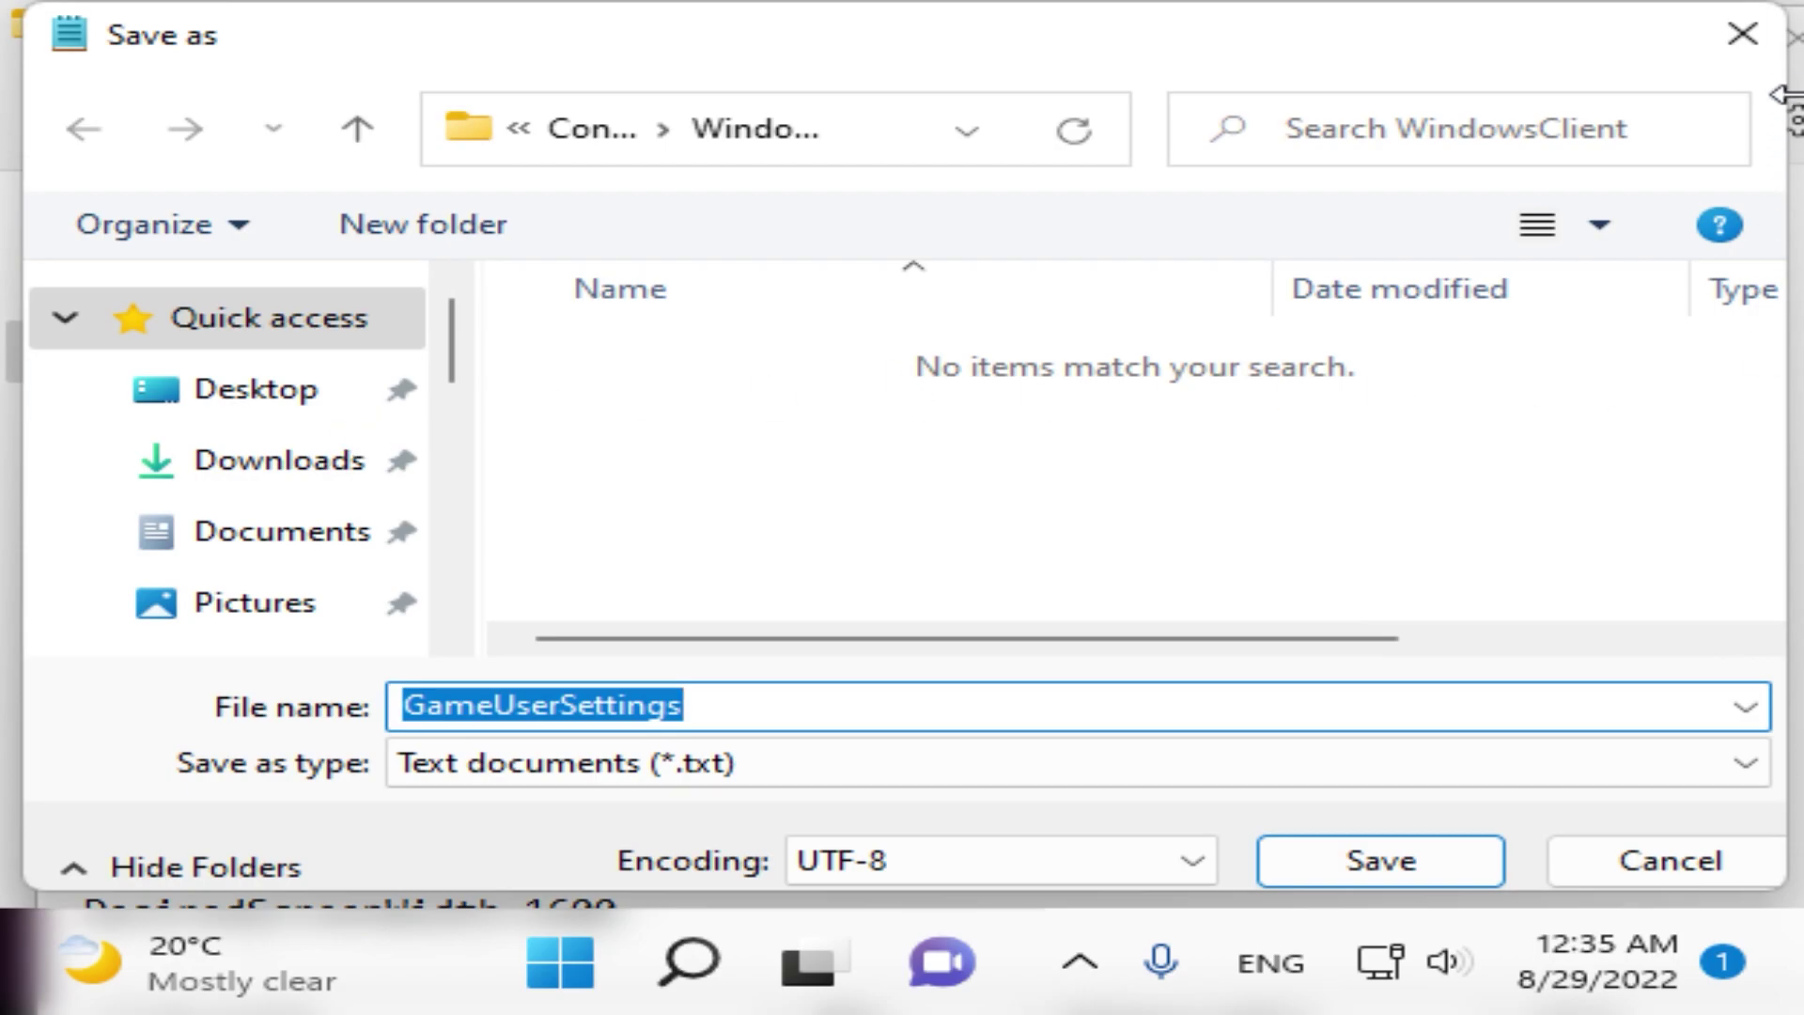
click(1724, 40)
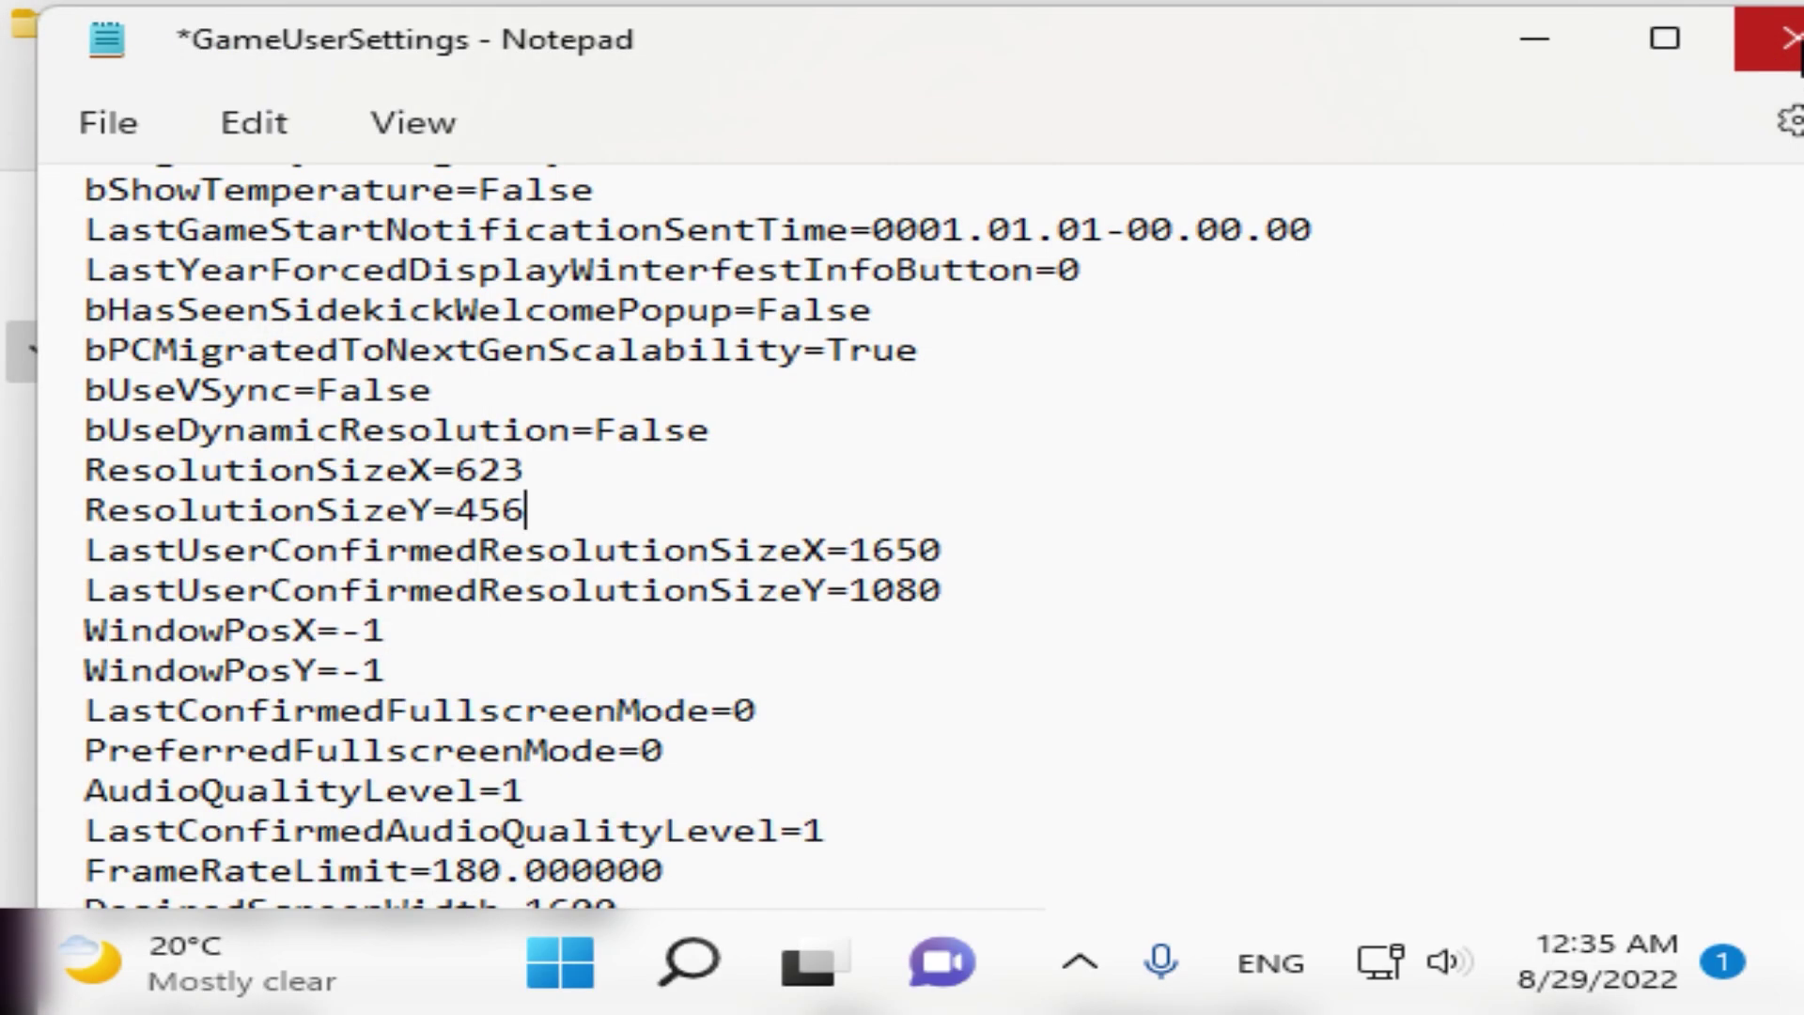
click(1791, 39)
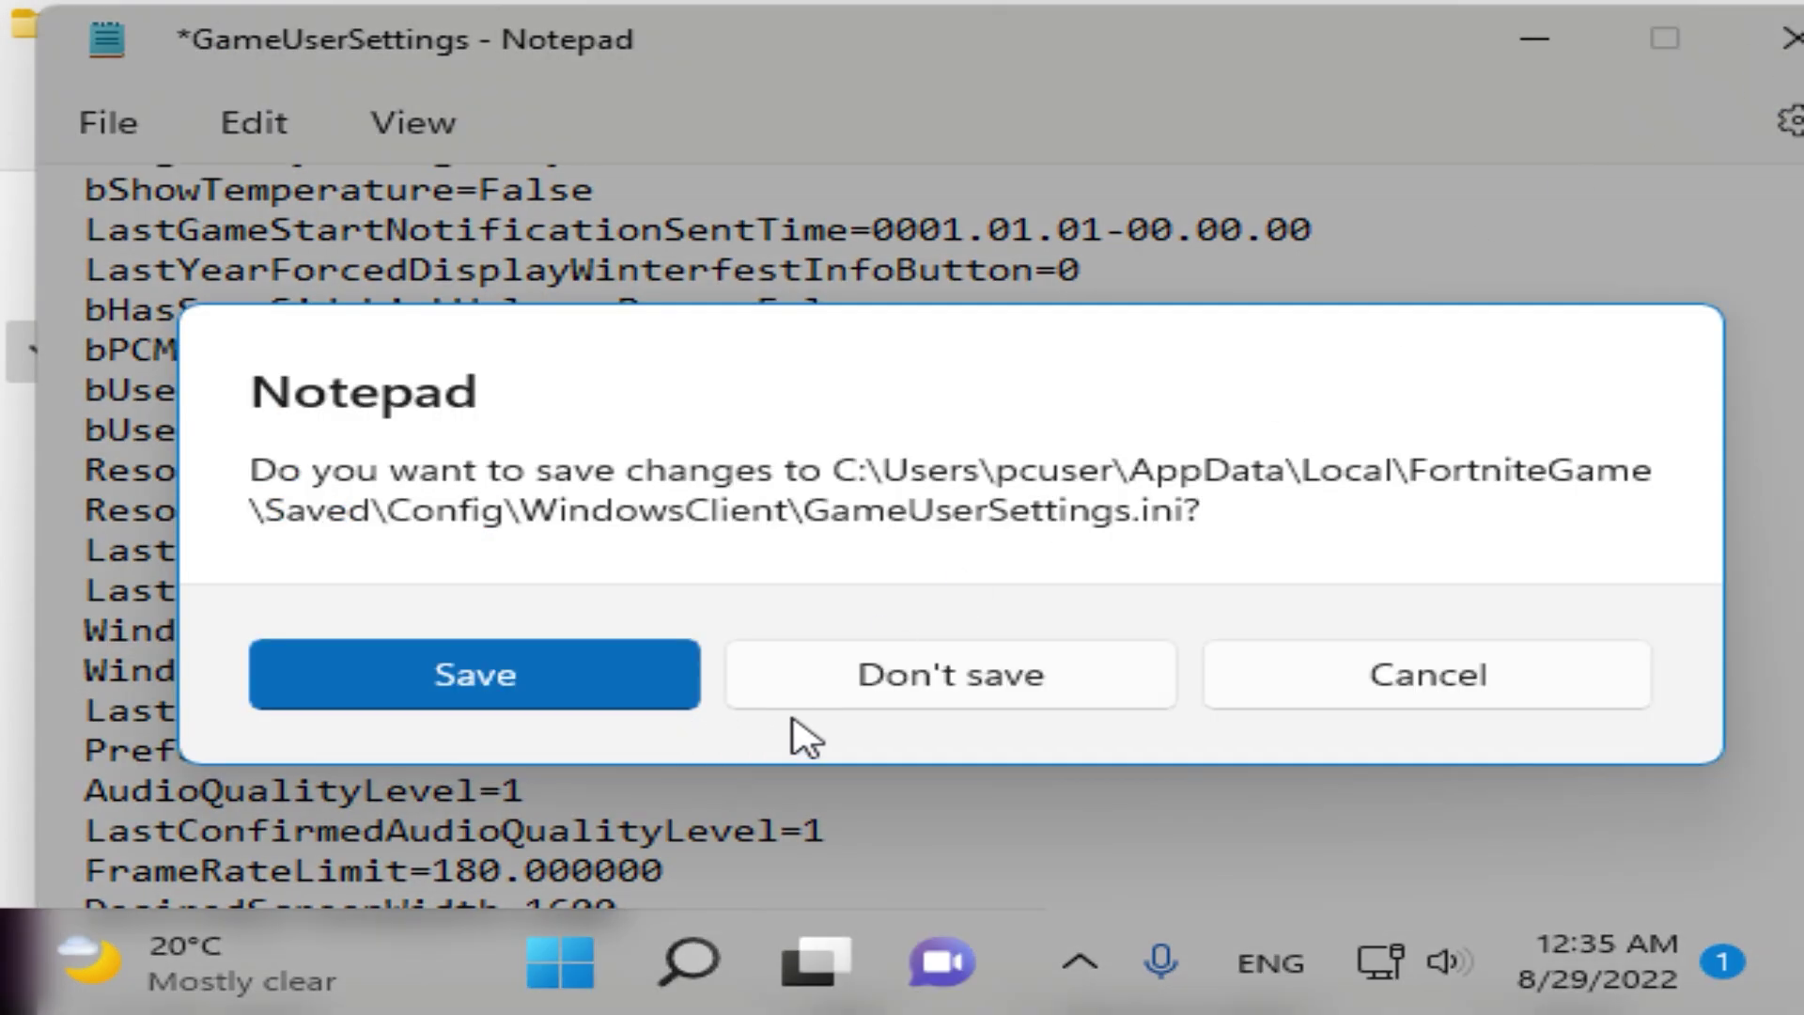
click(884, 691)
click(1788, 26)
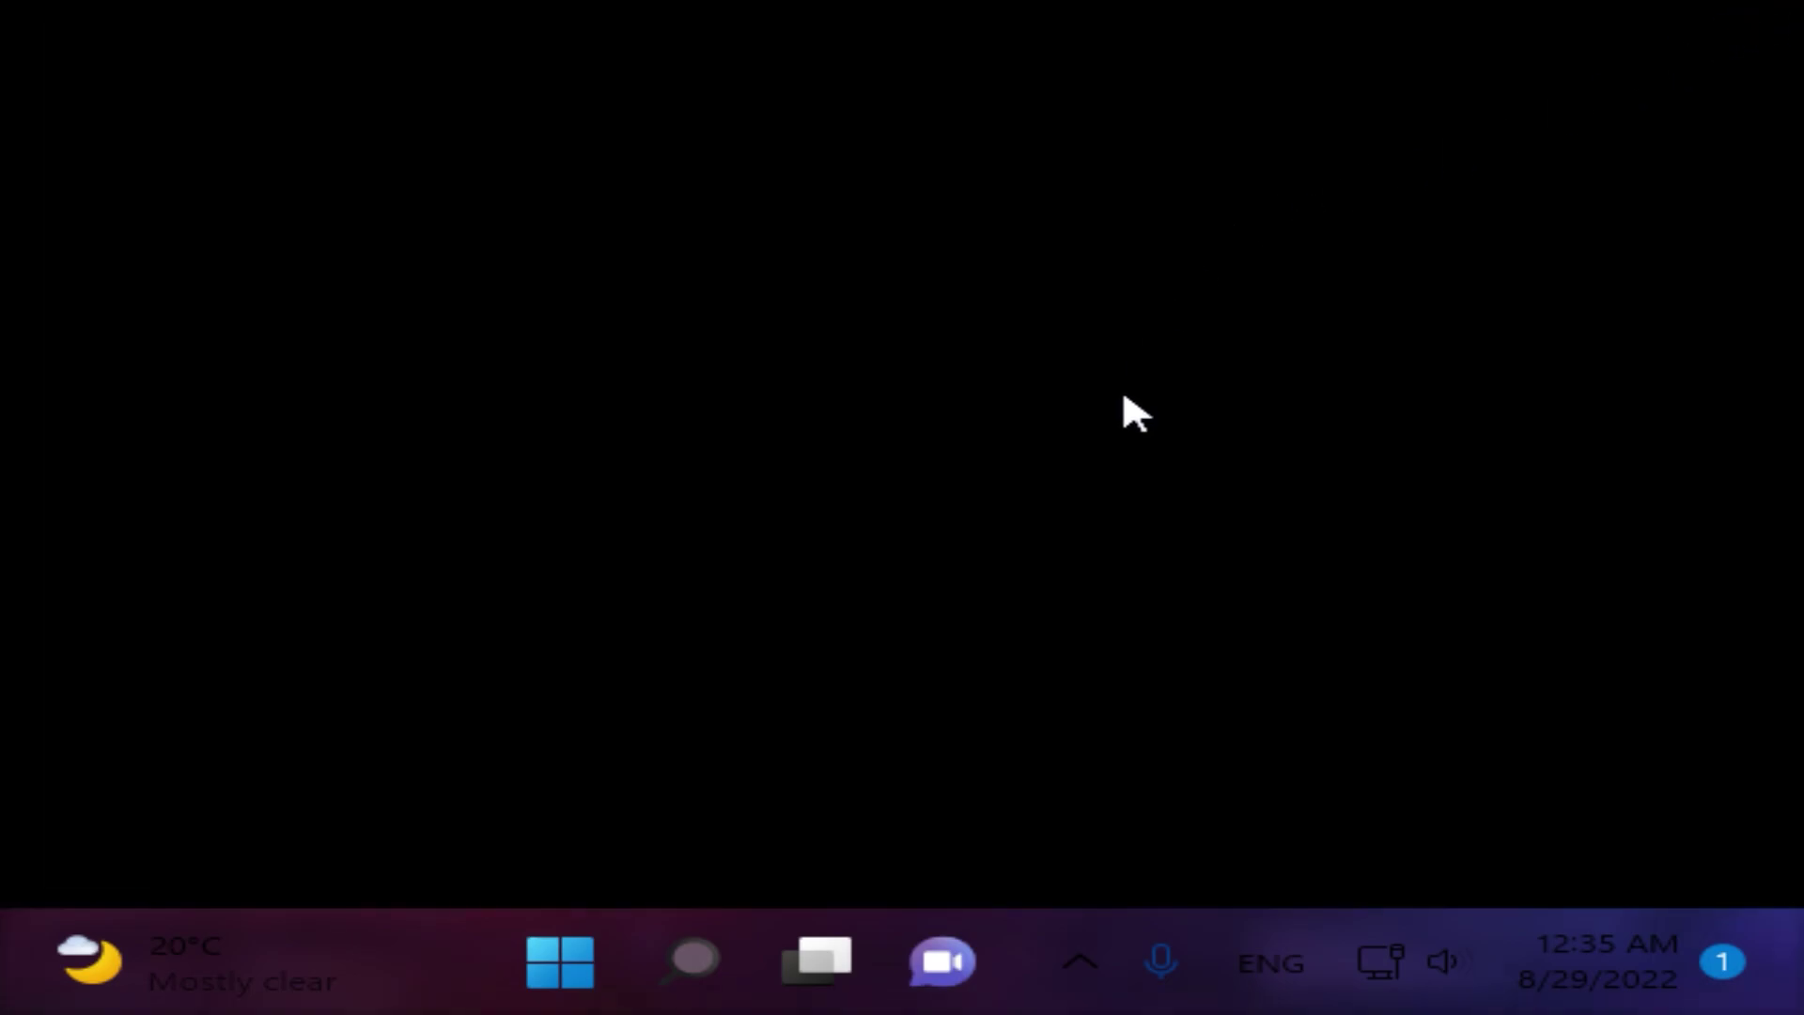